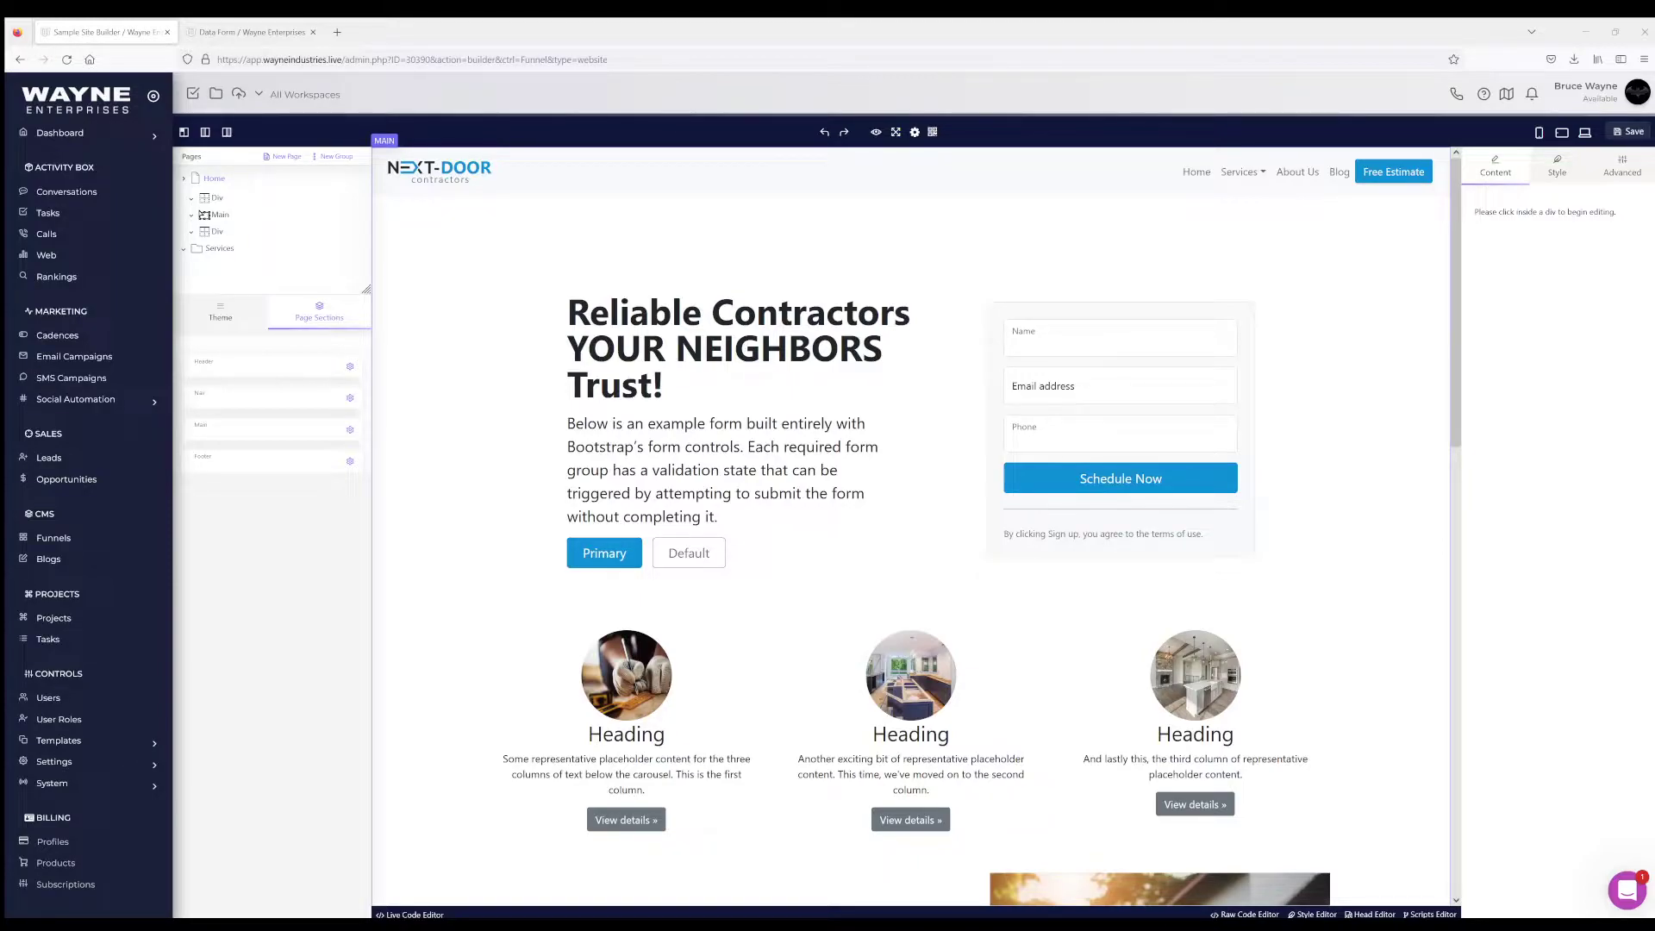
# Open the Data Forms templates list in a new browser tab and switch to it
pyautogui.scroll(-1, 82, 659)
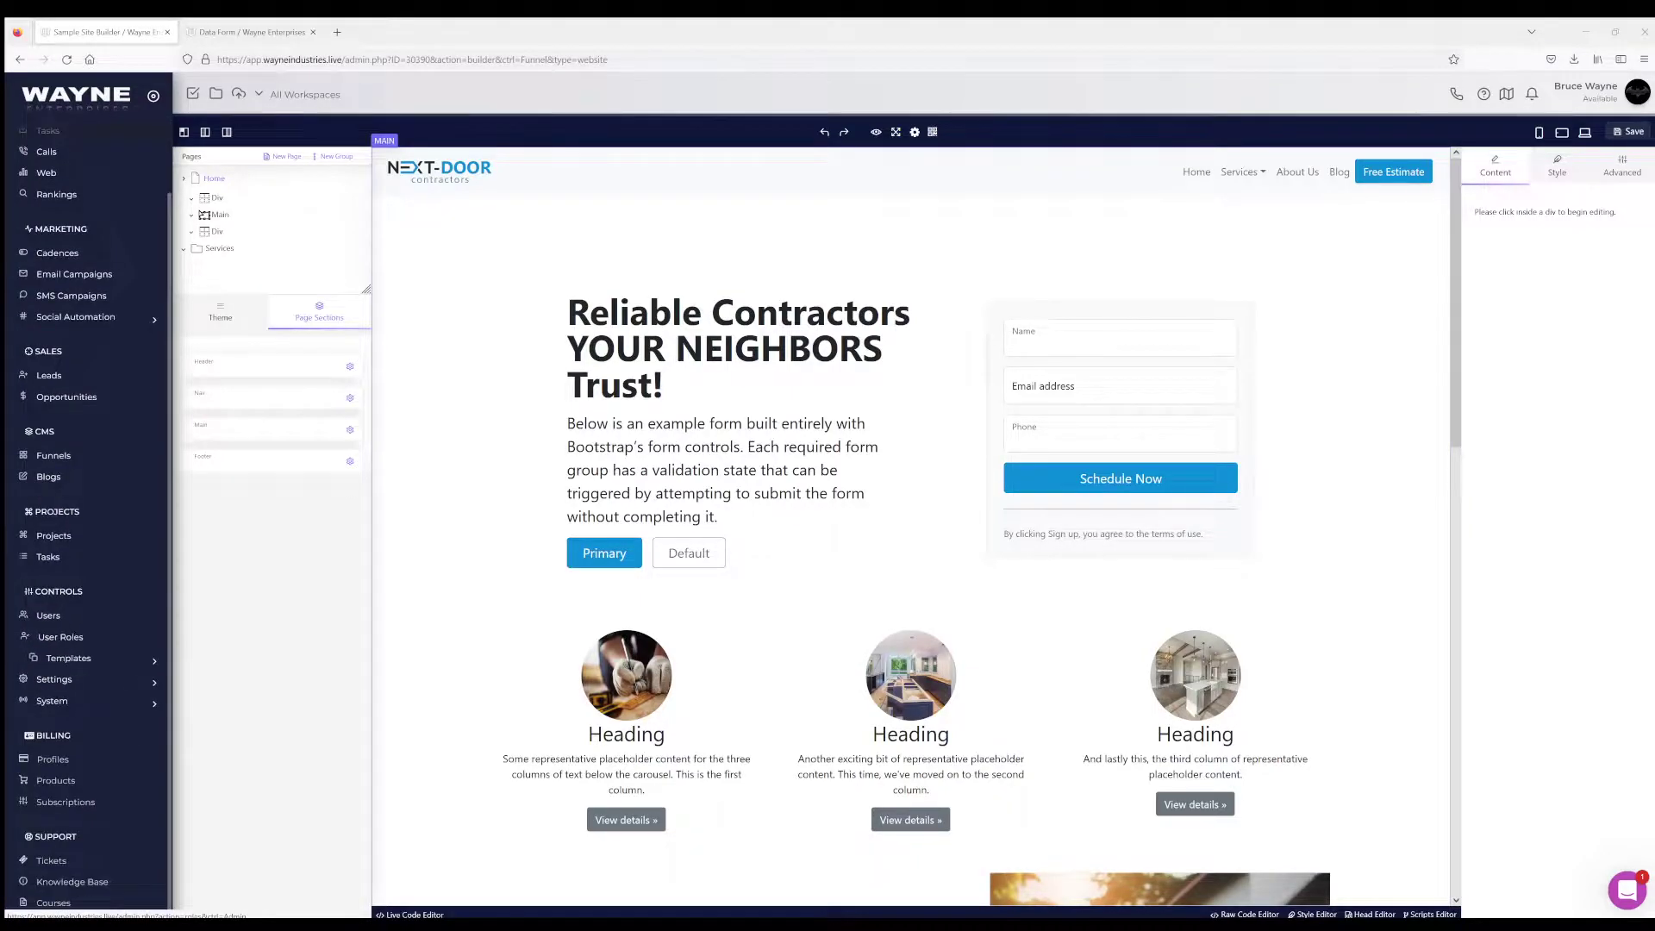
pyautogui.click(82, 658)
pyautogui.click(64, 793)
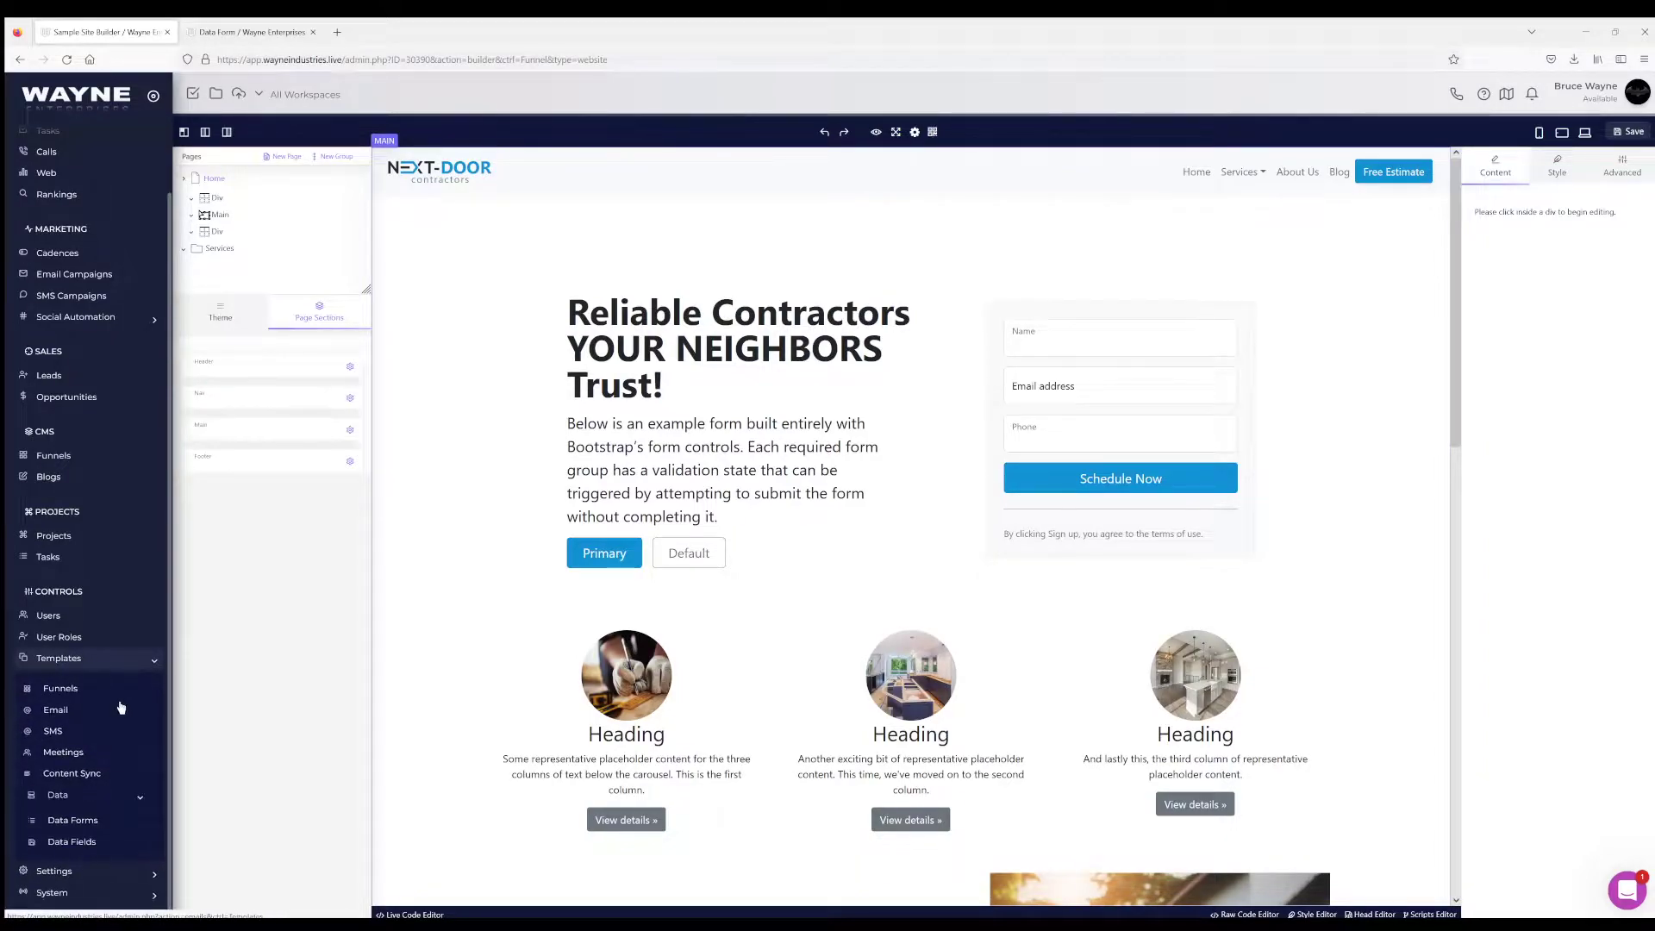
pyautogui.scroll(-2, 120, 698)
pyautogui.middleClick(120, 694)
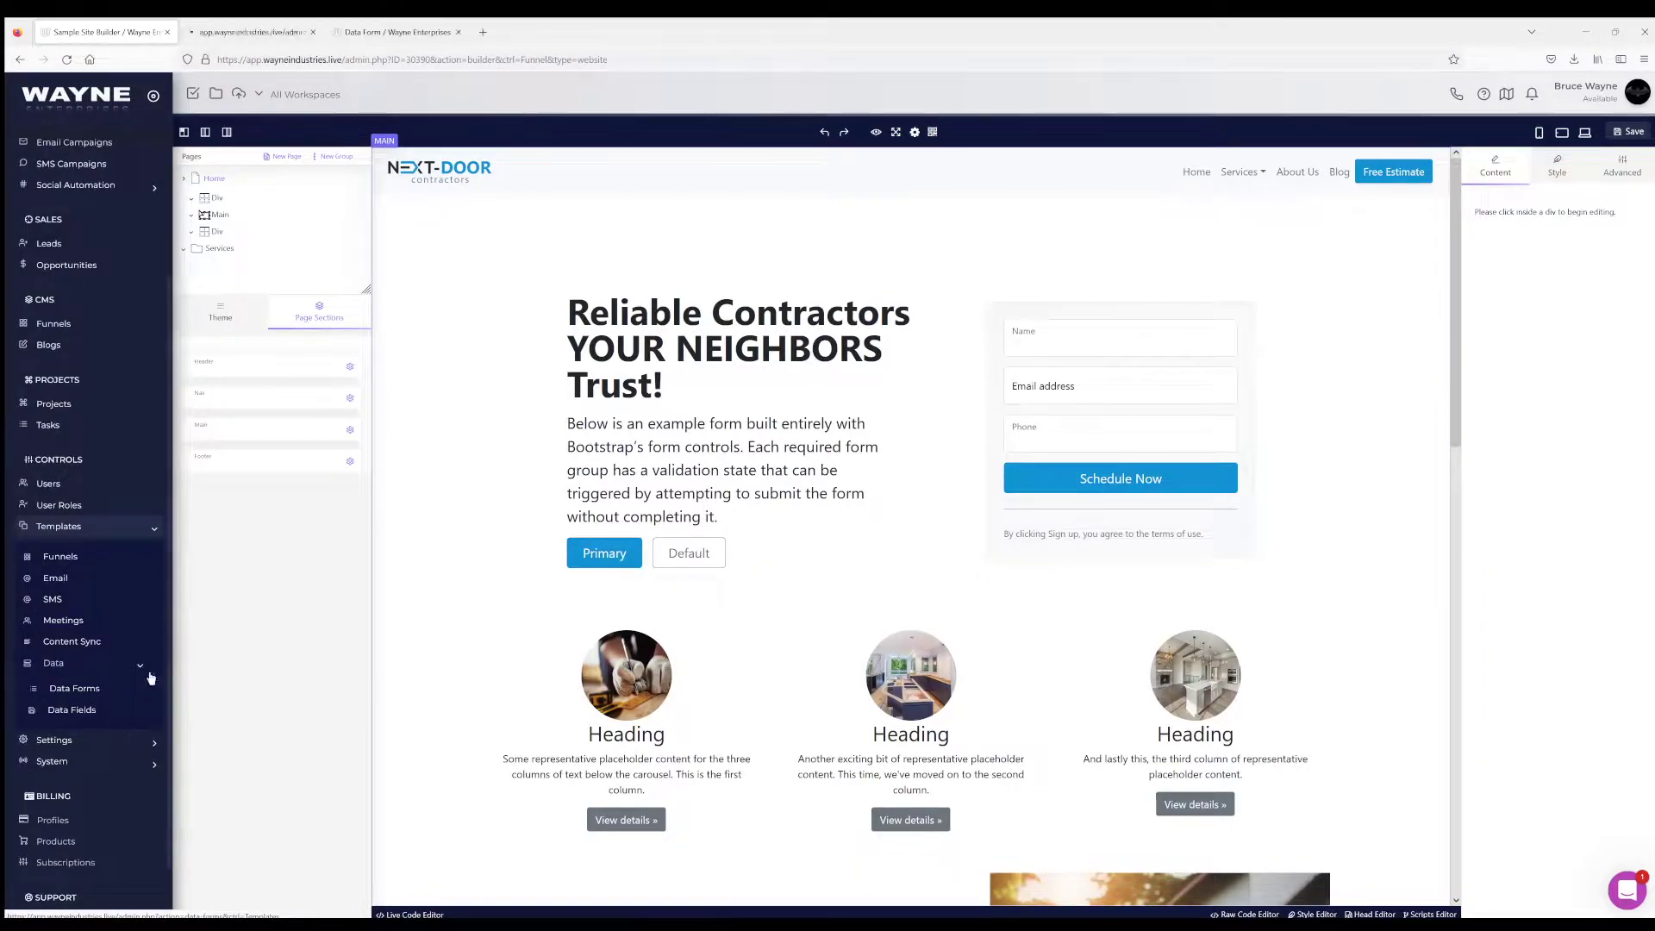
pyautogui.click(249, 32)
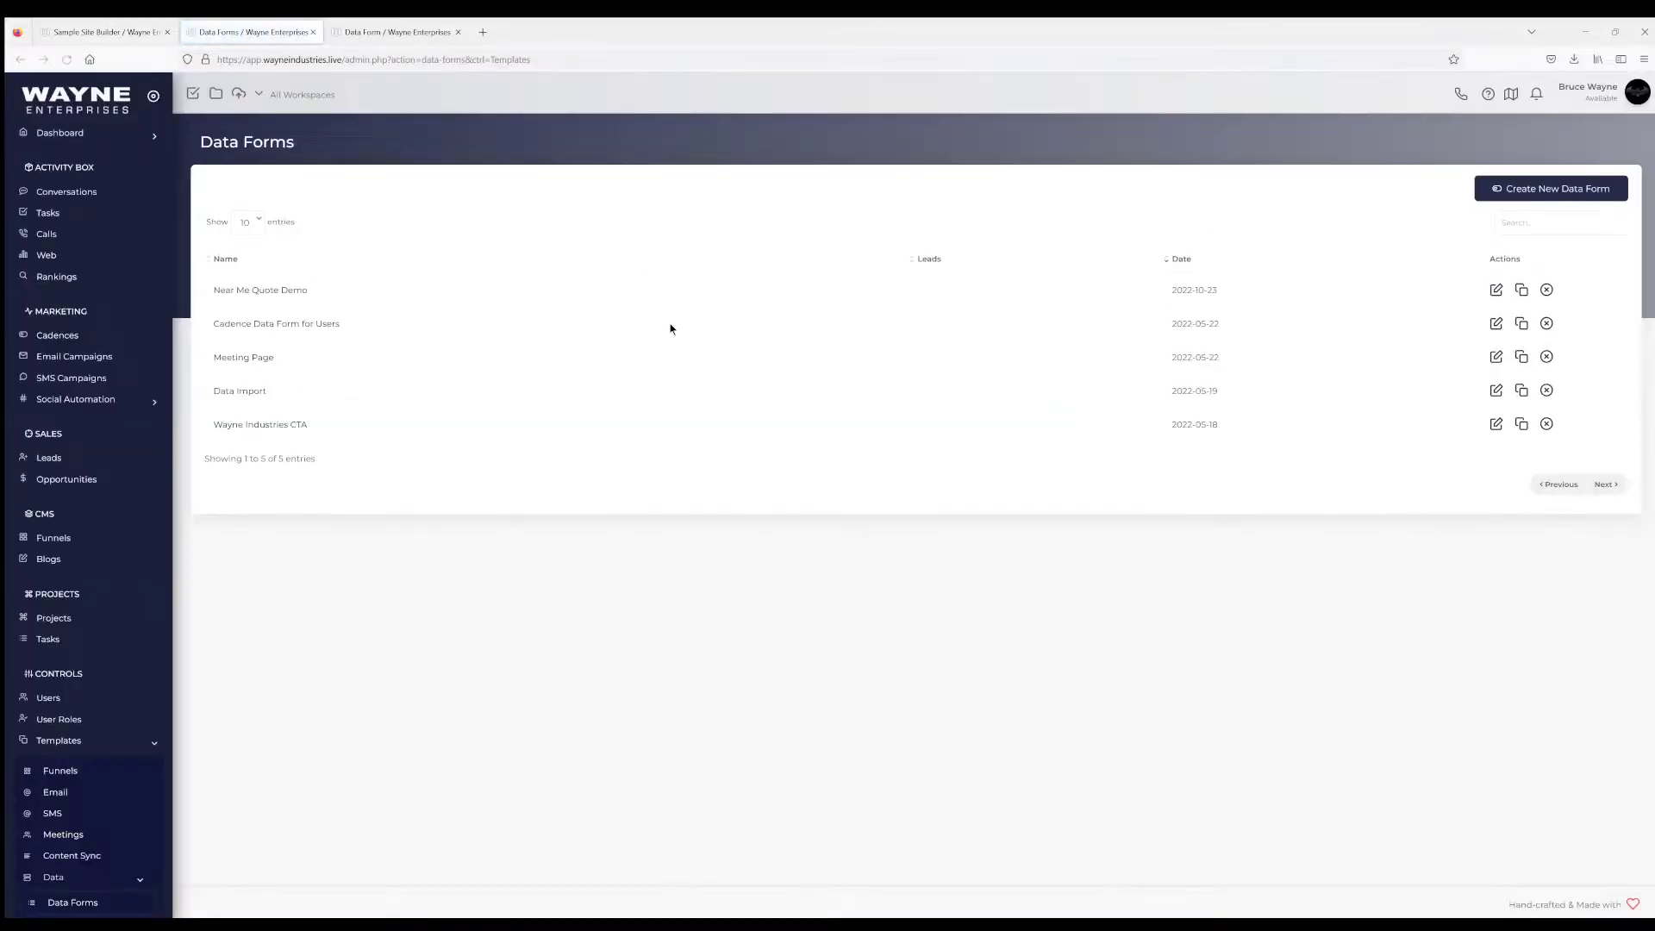
# Check the dialog for creating a data form, close it, and open the Near Me Quote Demo data form
pyautogui.click(1516, 188)
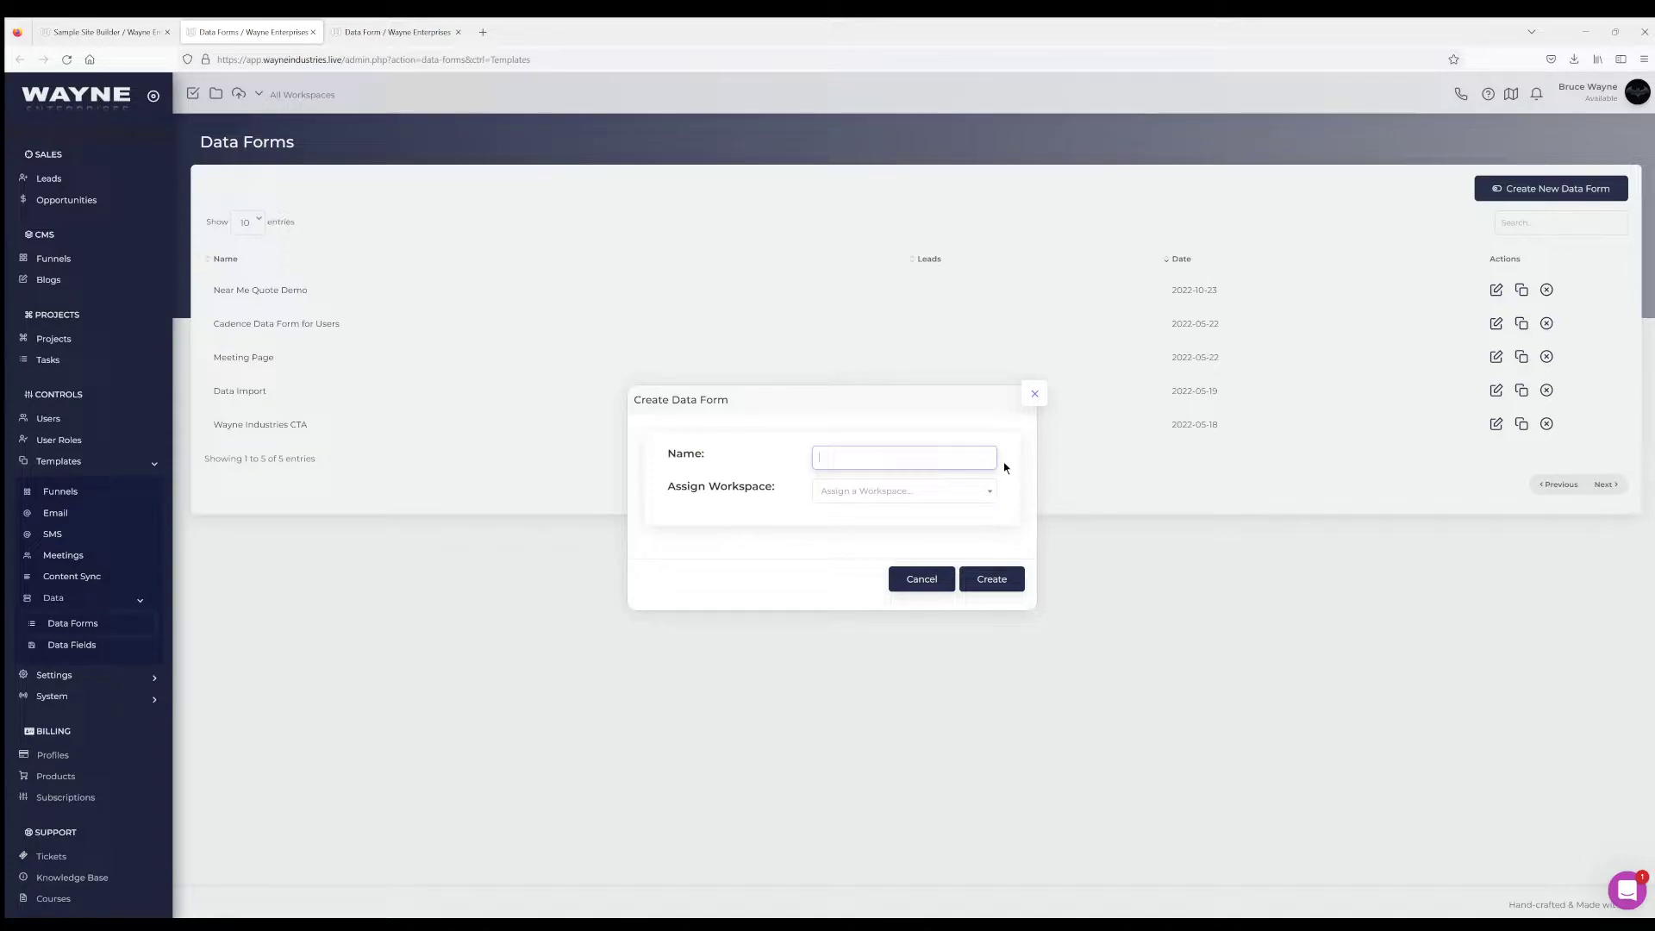
pyautogui.click(1033, 396)
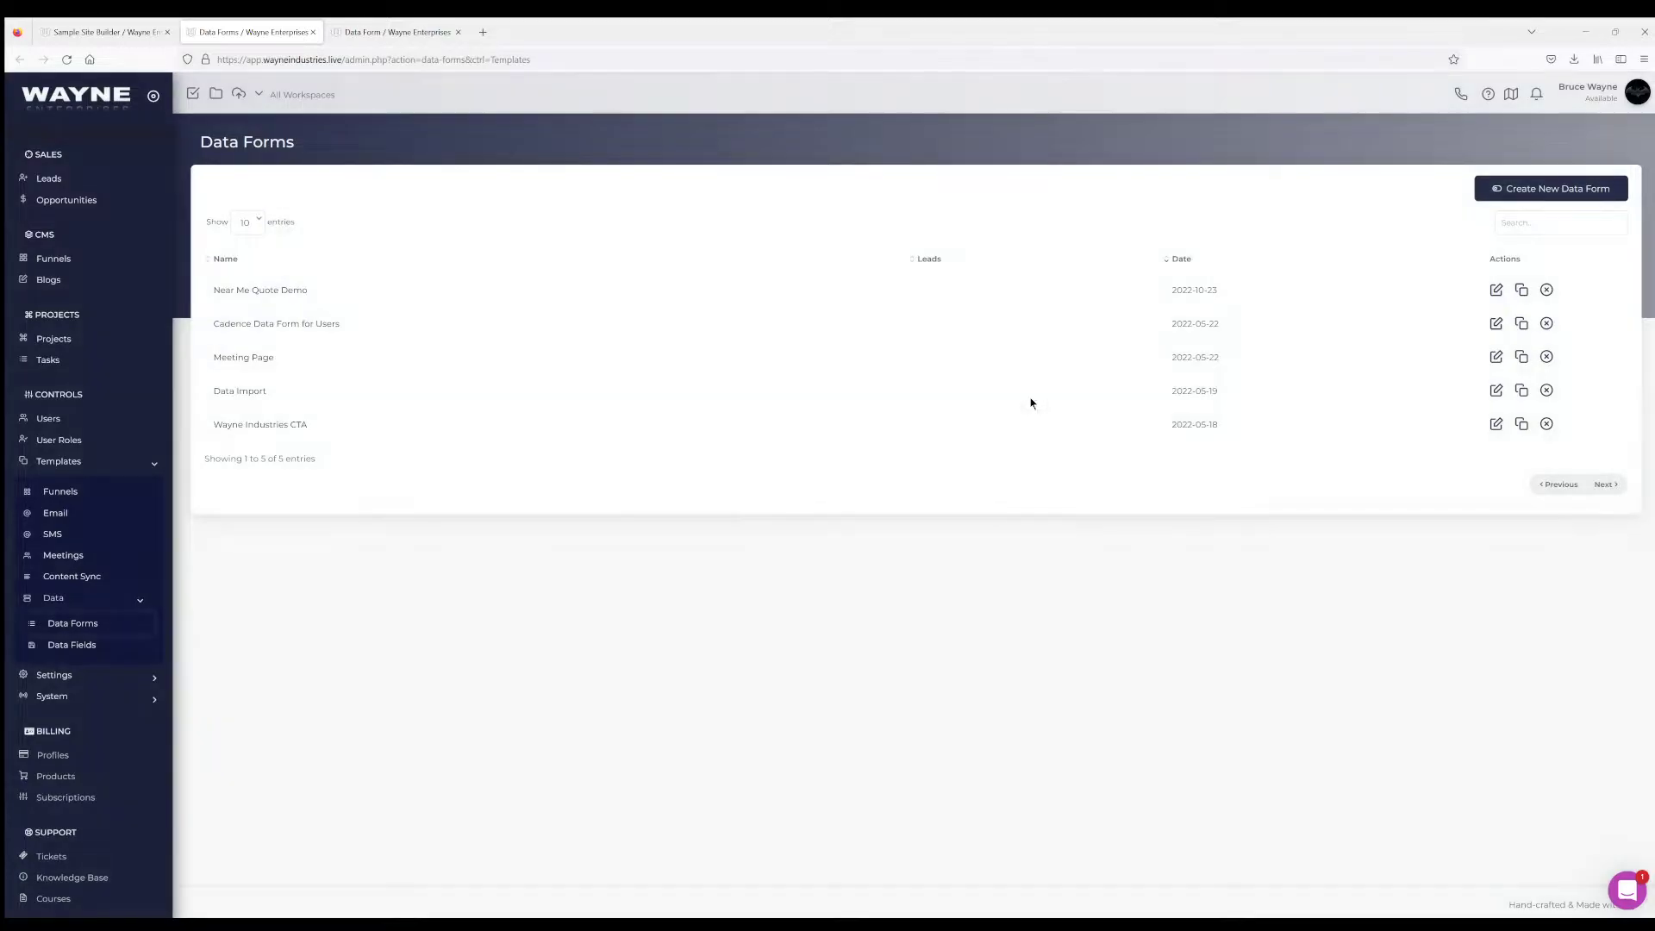
pyautogui.click(240, 293)
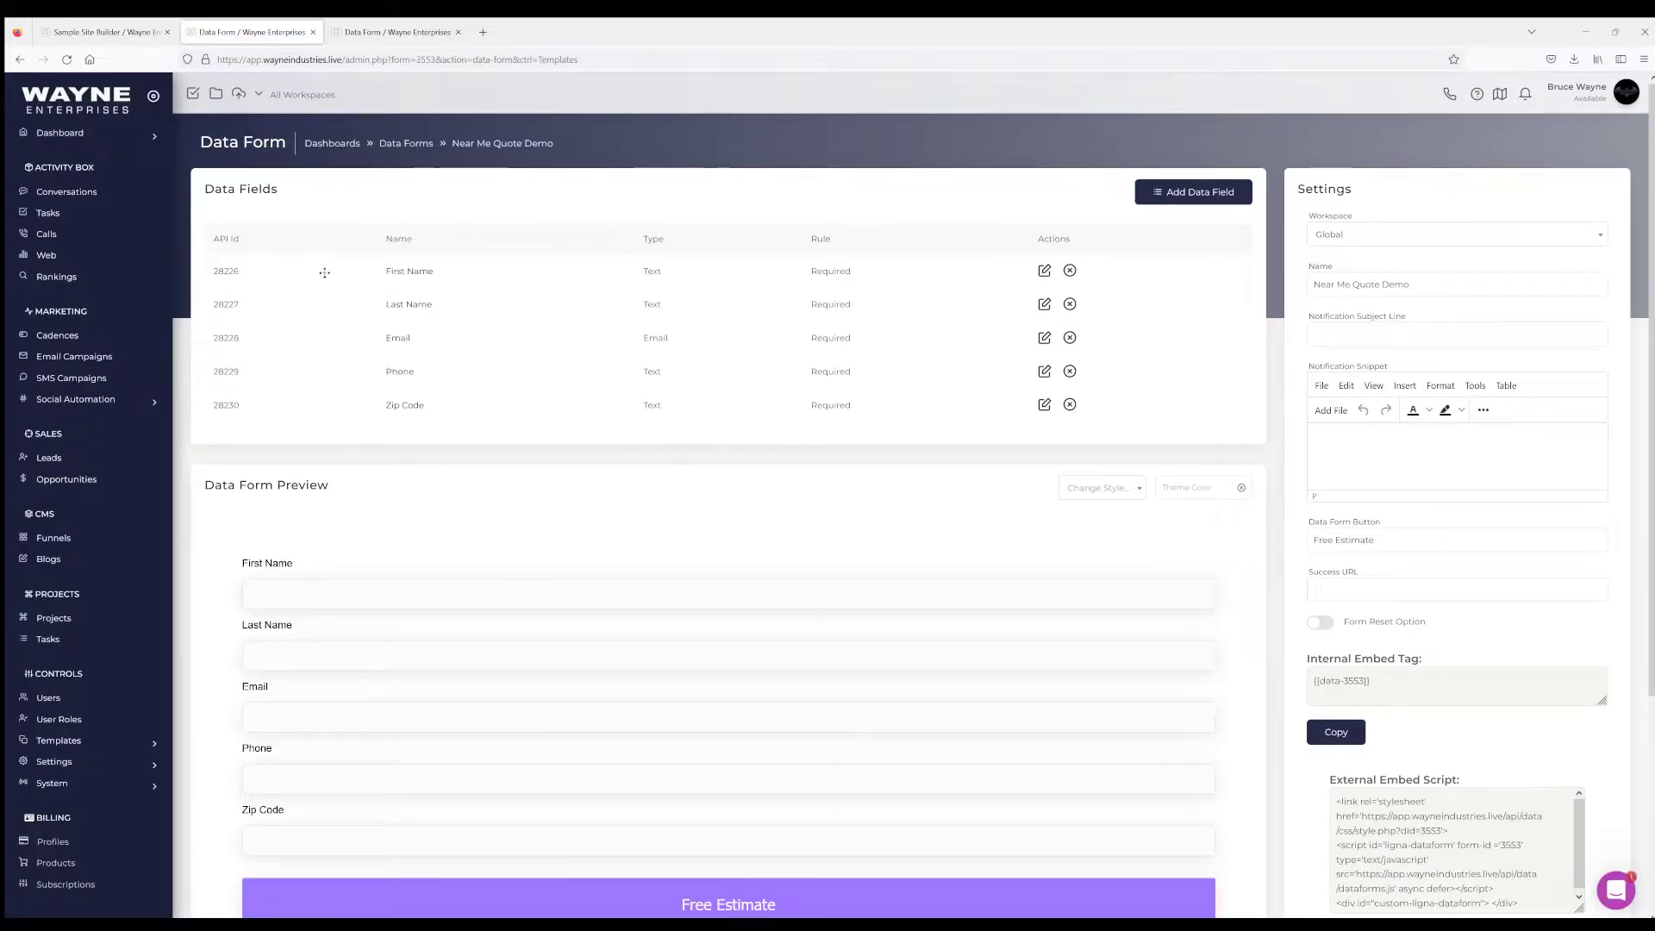
# Examine the field types offered for a new form field, then dismiss the dialog without creating one
pyautogui.click(1196, 192)
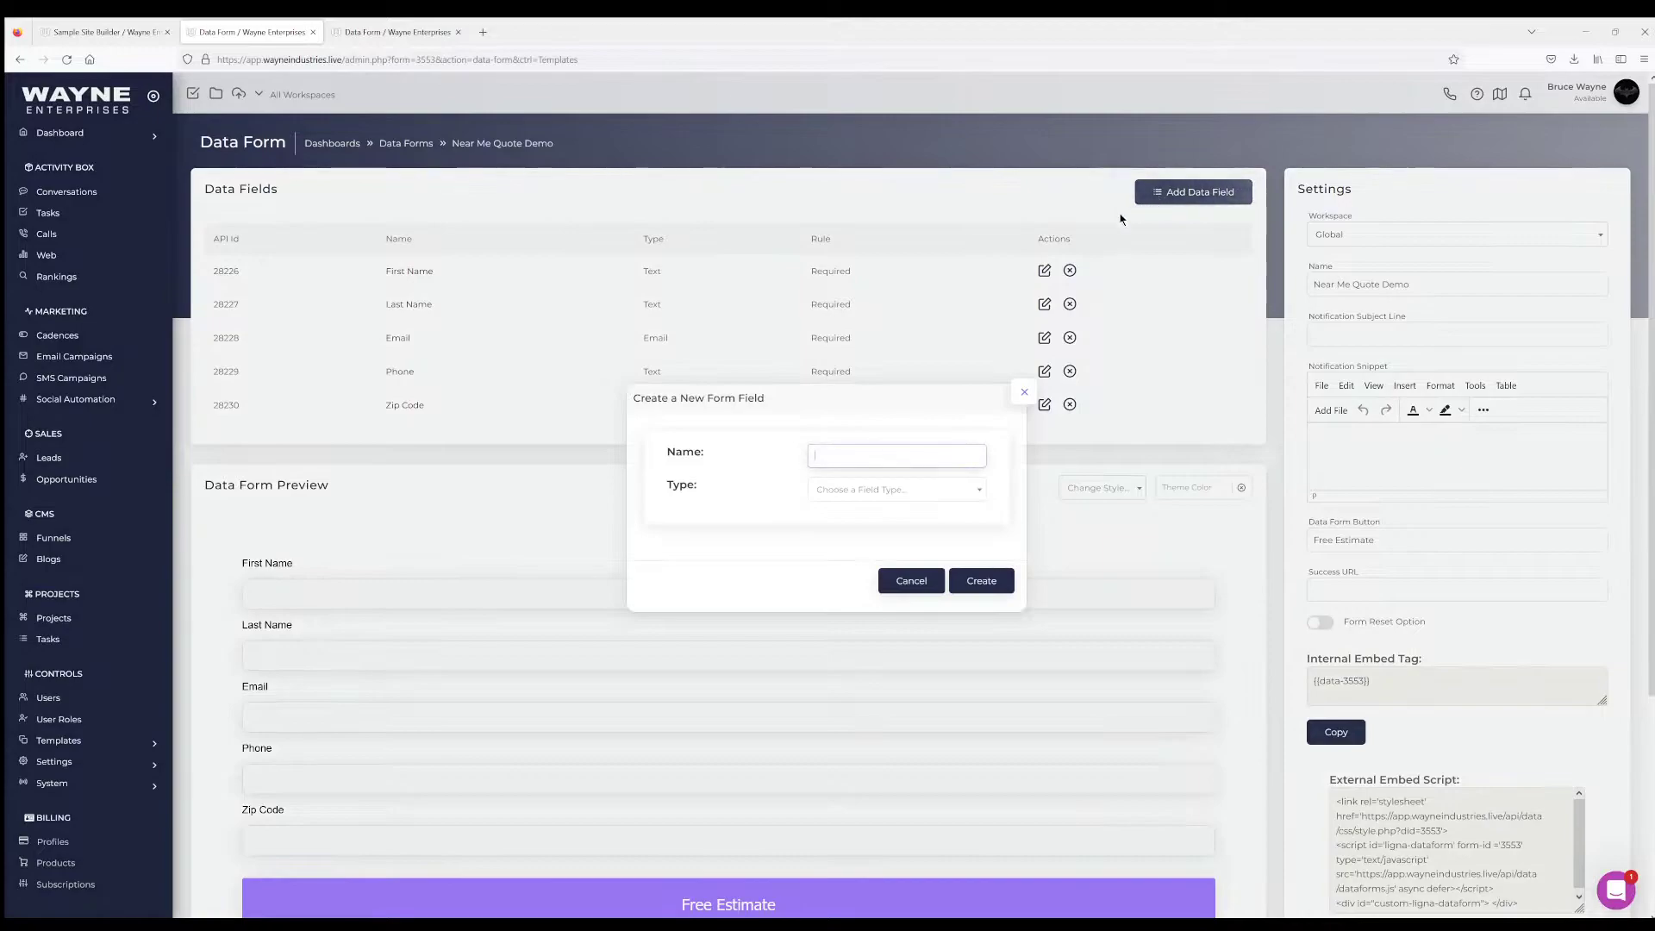
pyautogui.click(850, 491)
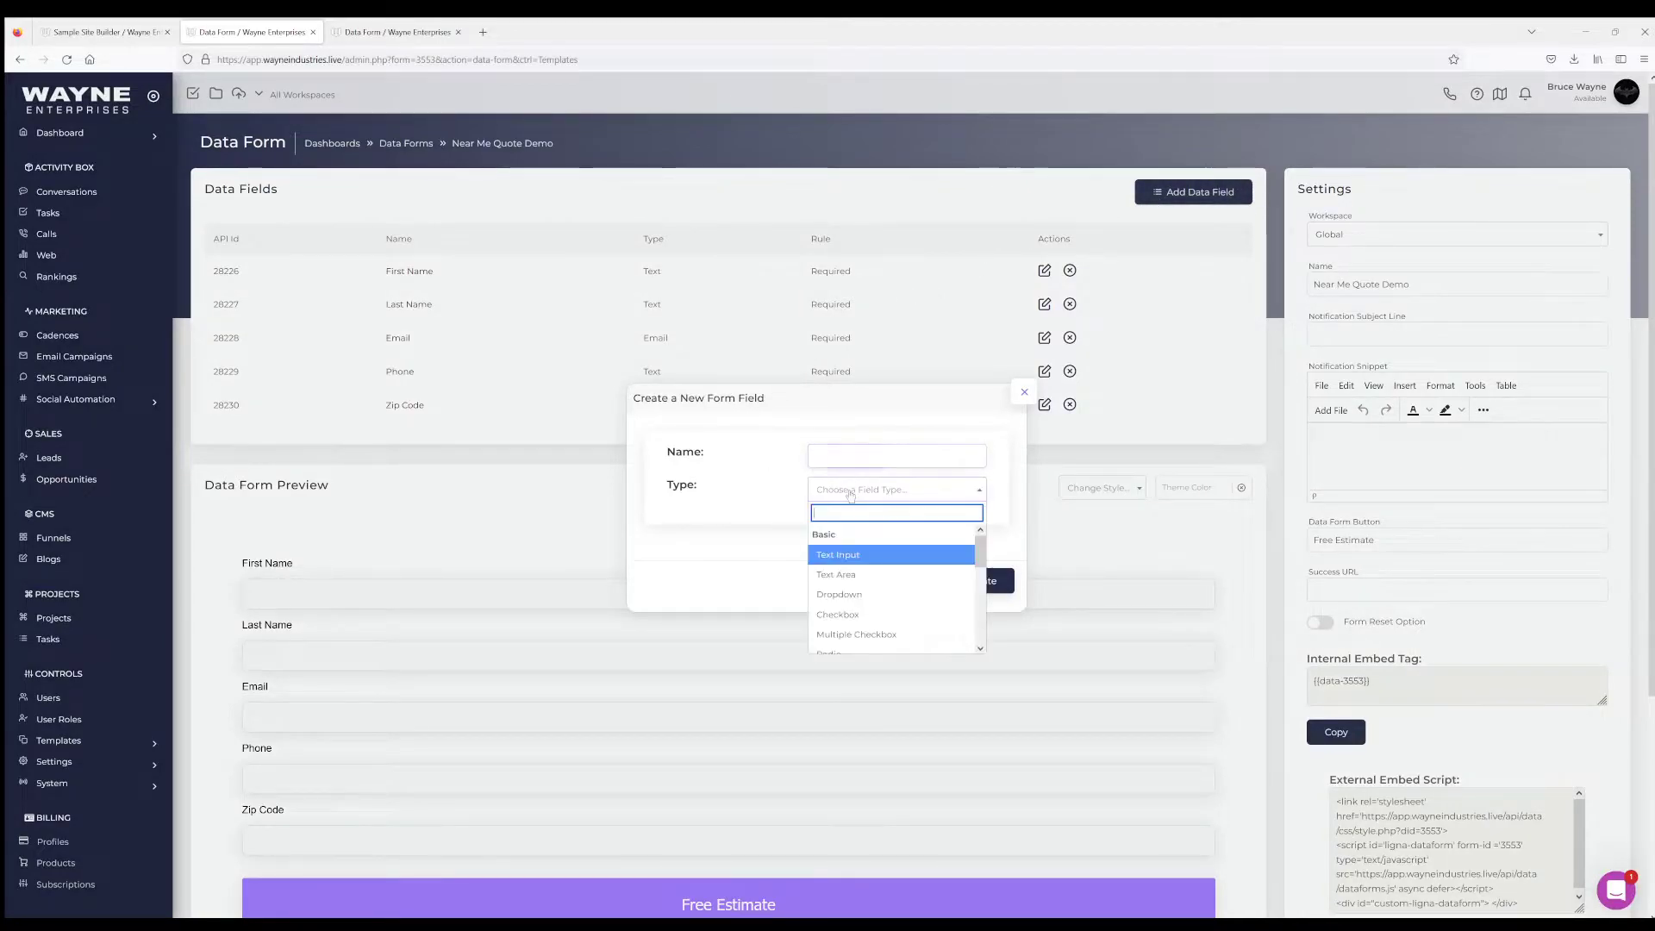
pyautogui.click(1024, 392)
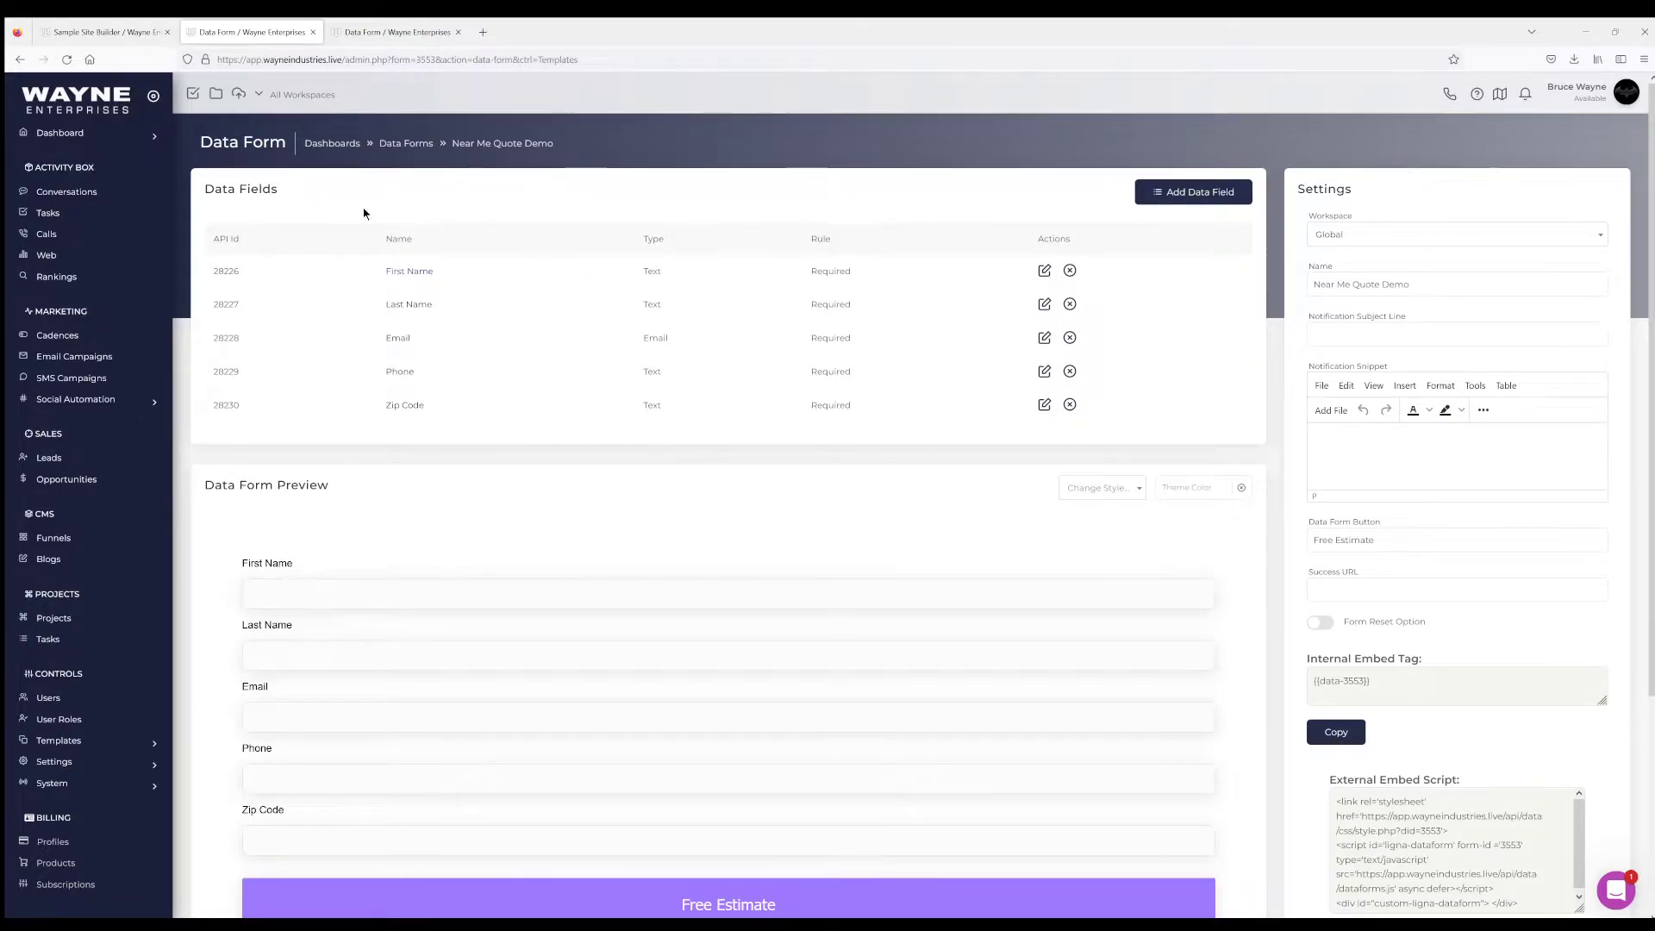
# Return to the site builder and browse the Page Kits blocks that can be inserted at the hero section
pyautogui.hotkey('ctrl', 'shift', 'Tab')
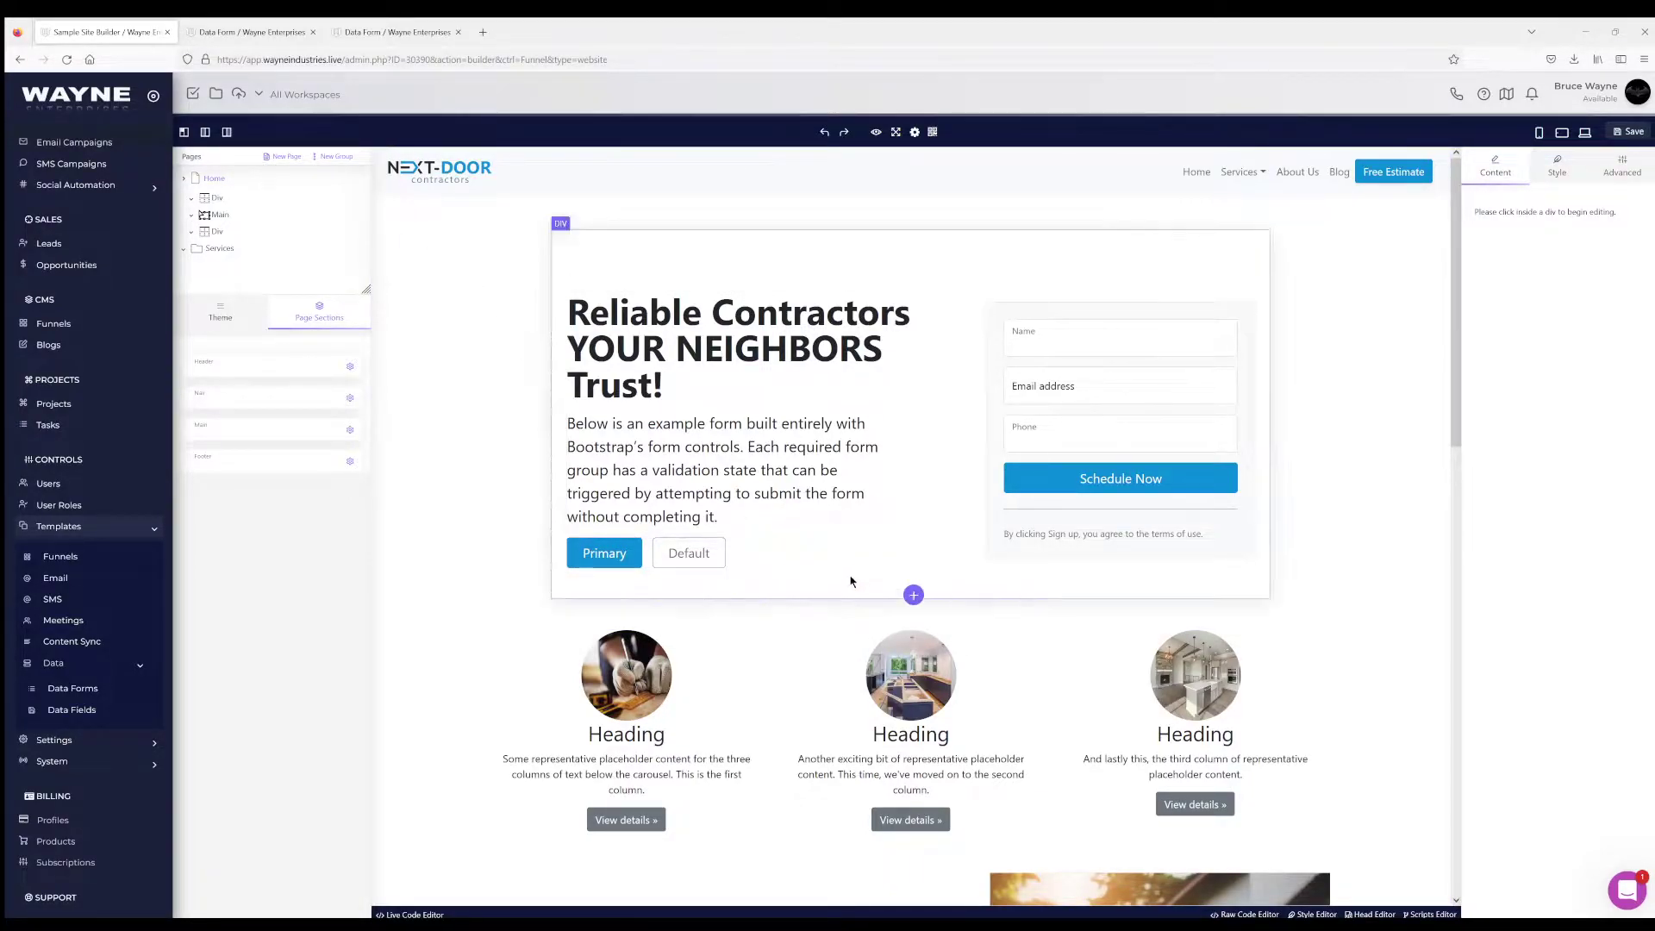
pyautogui.click(912, 596)
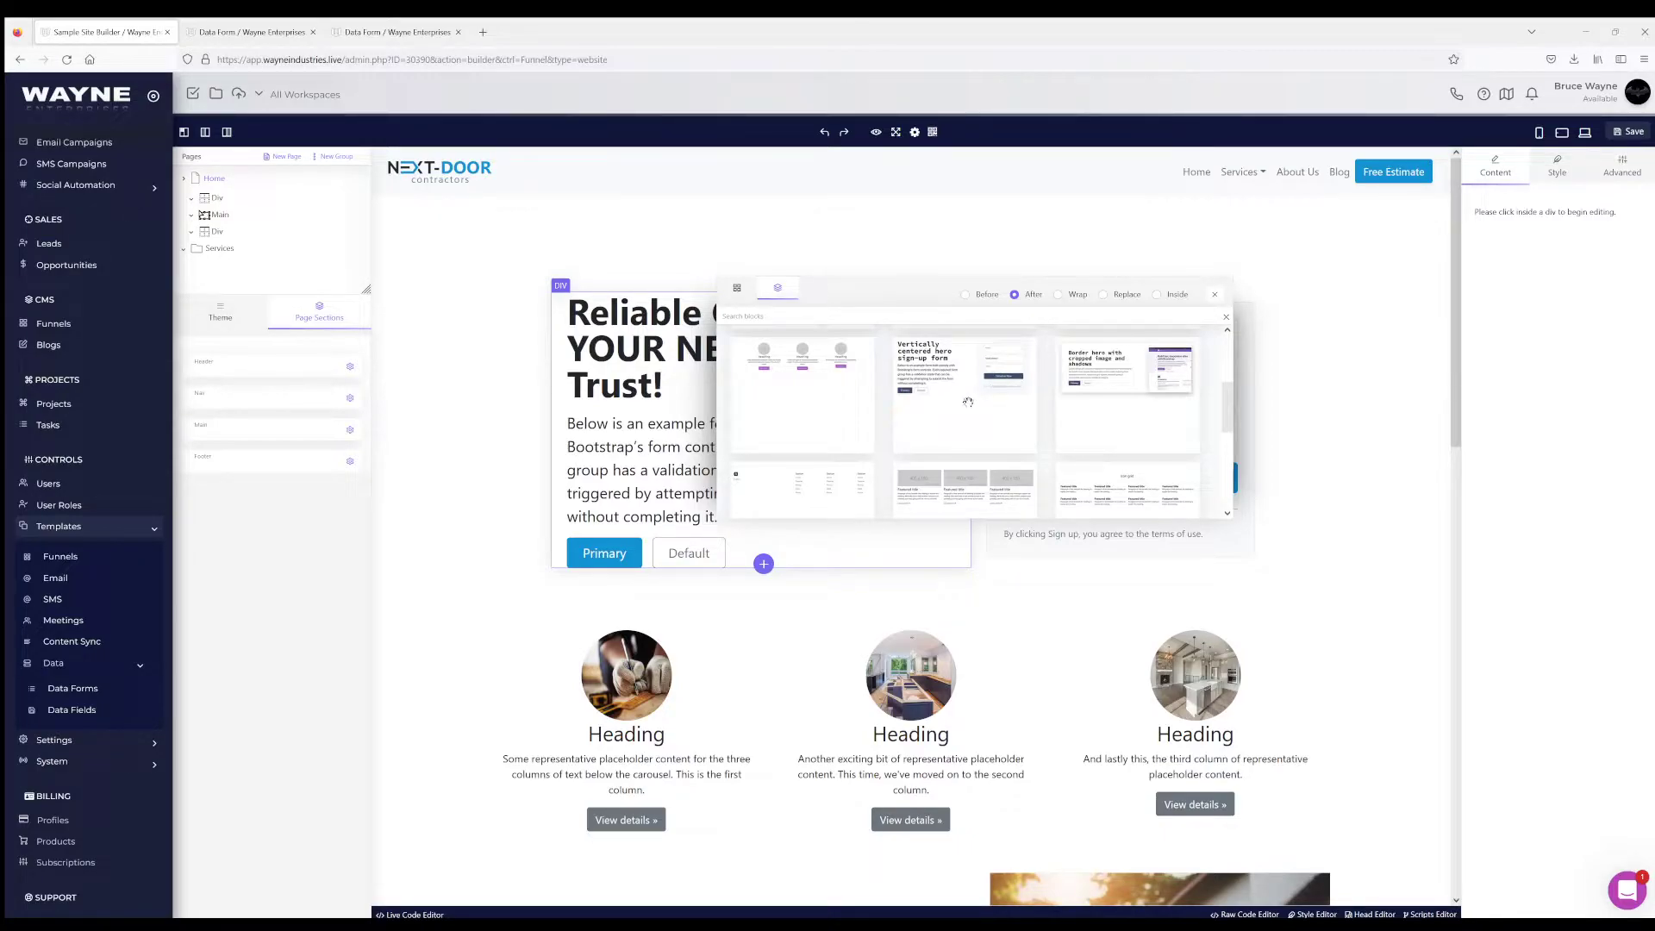
pyautogui.scroll(-3, 948, 402)
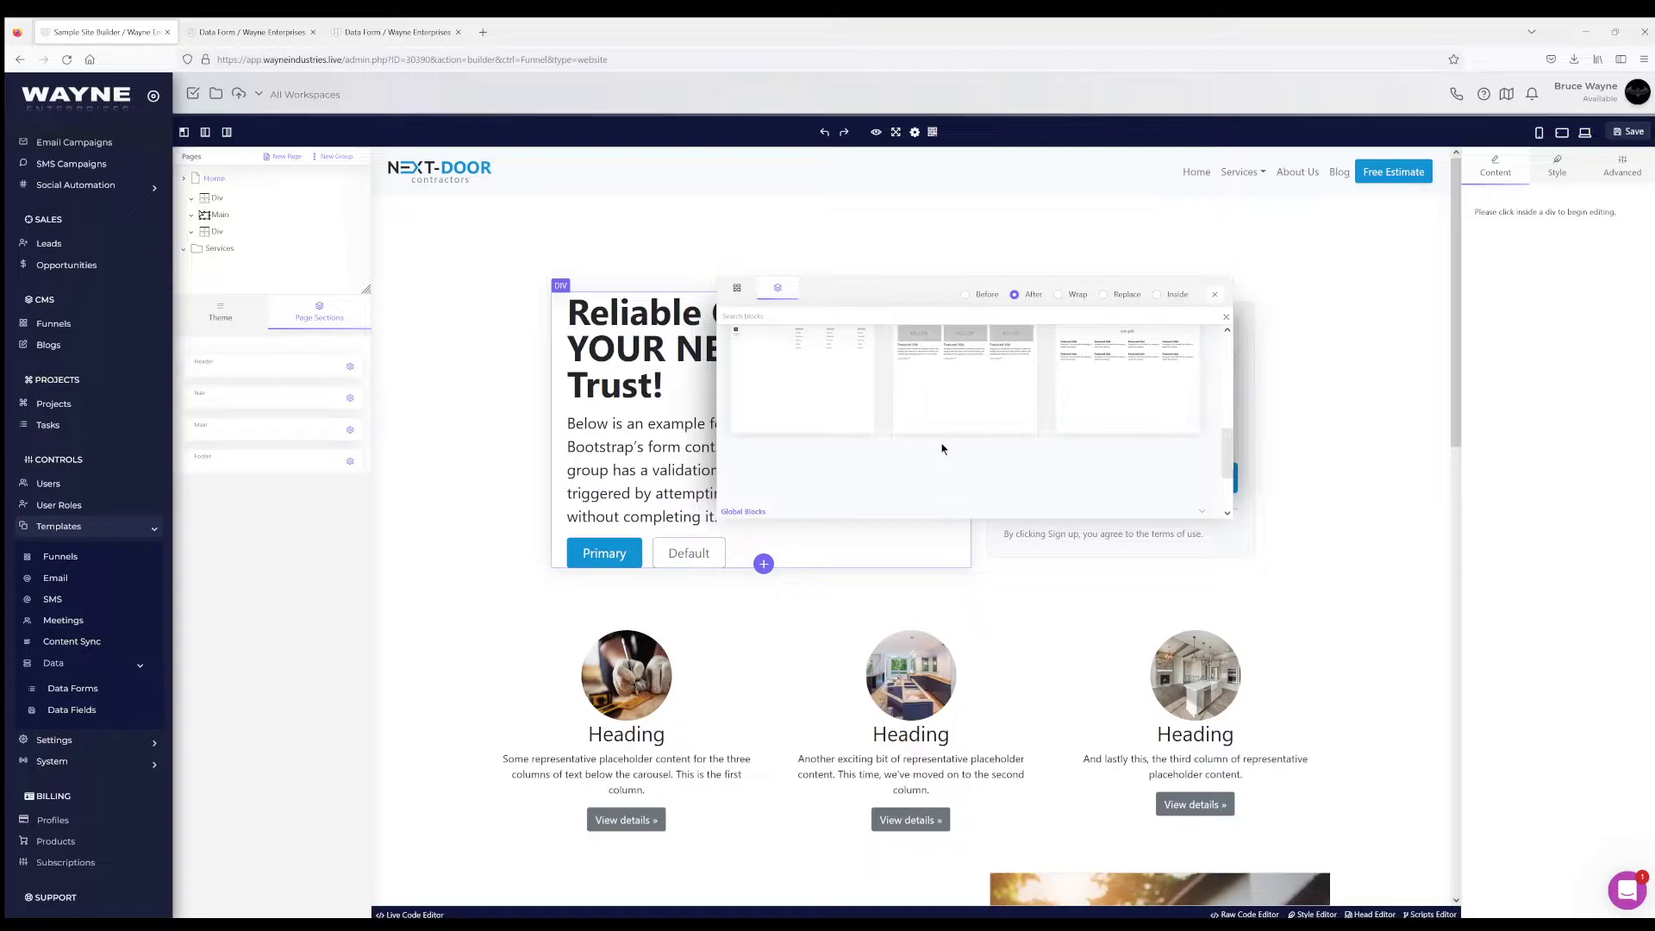
pyautogui.scroll(5, 942, 449)
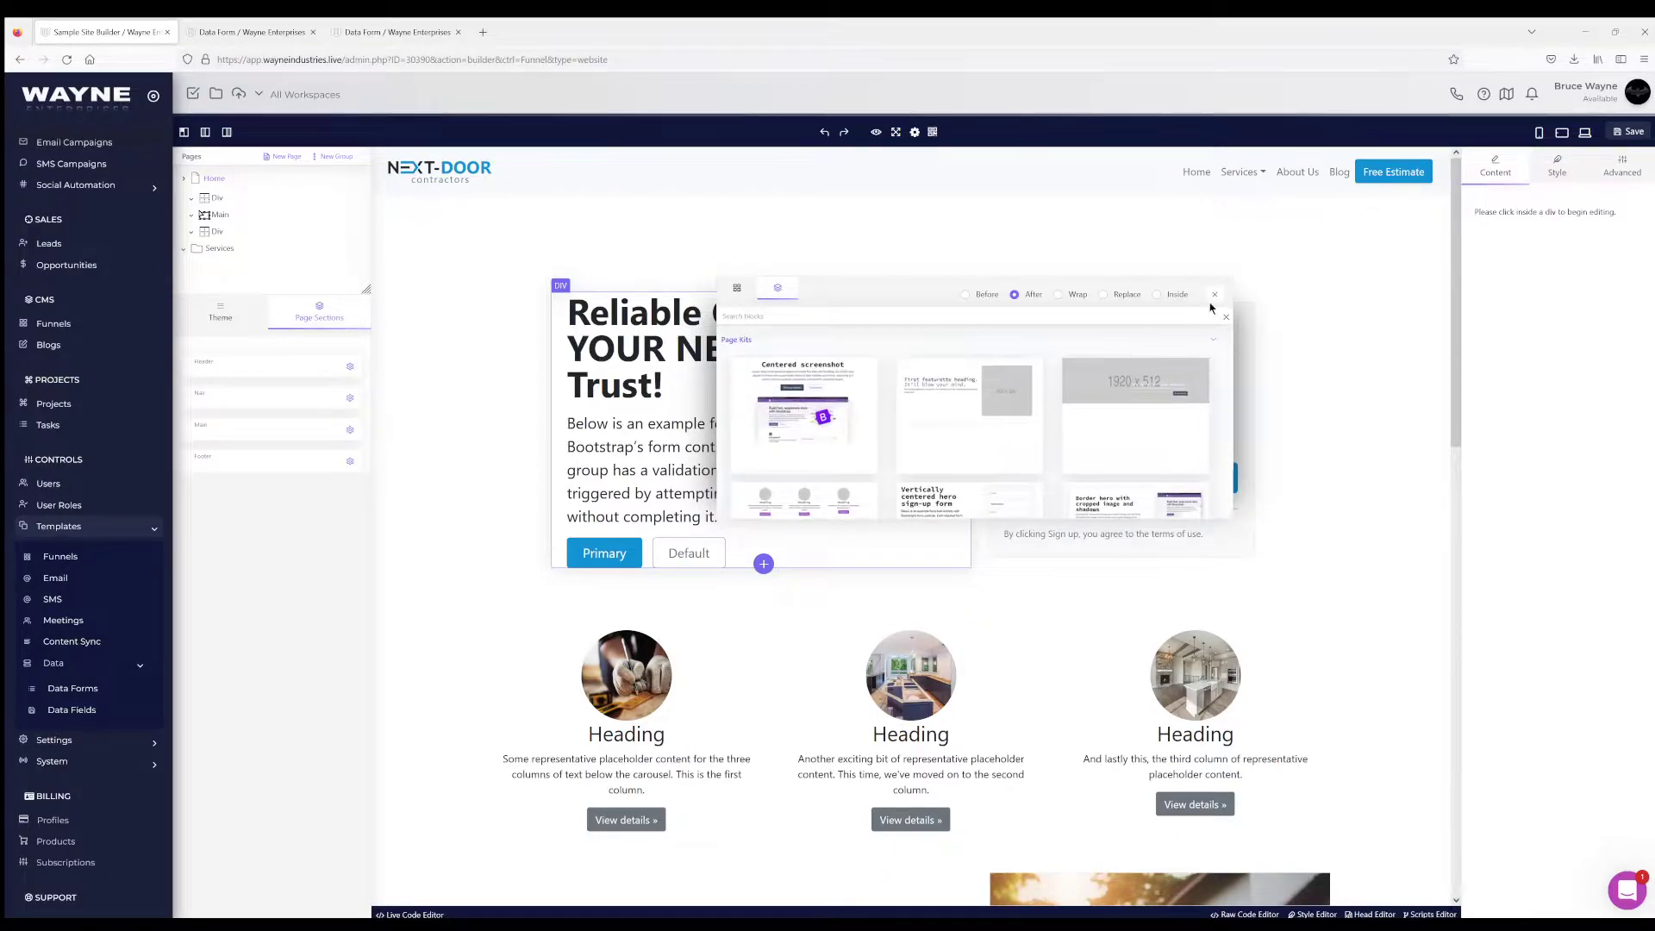
pyautogui.scroll(-3, 965, 388)
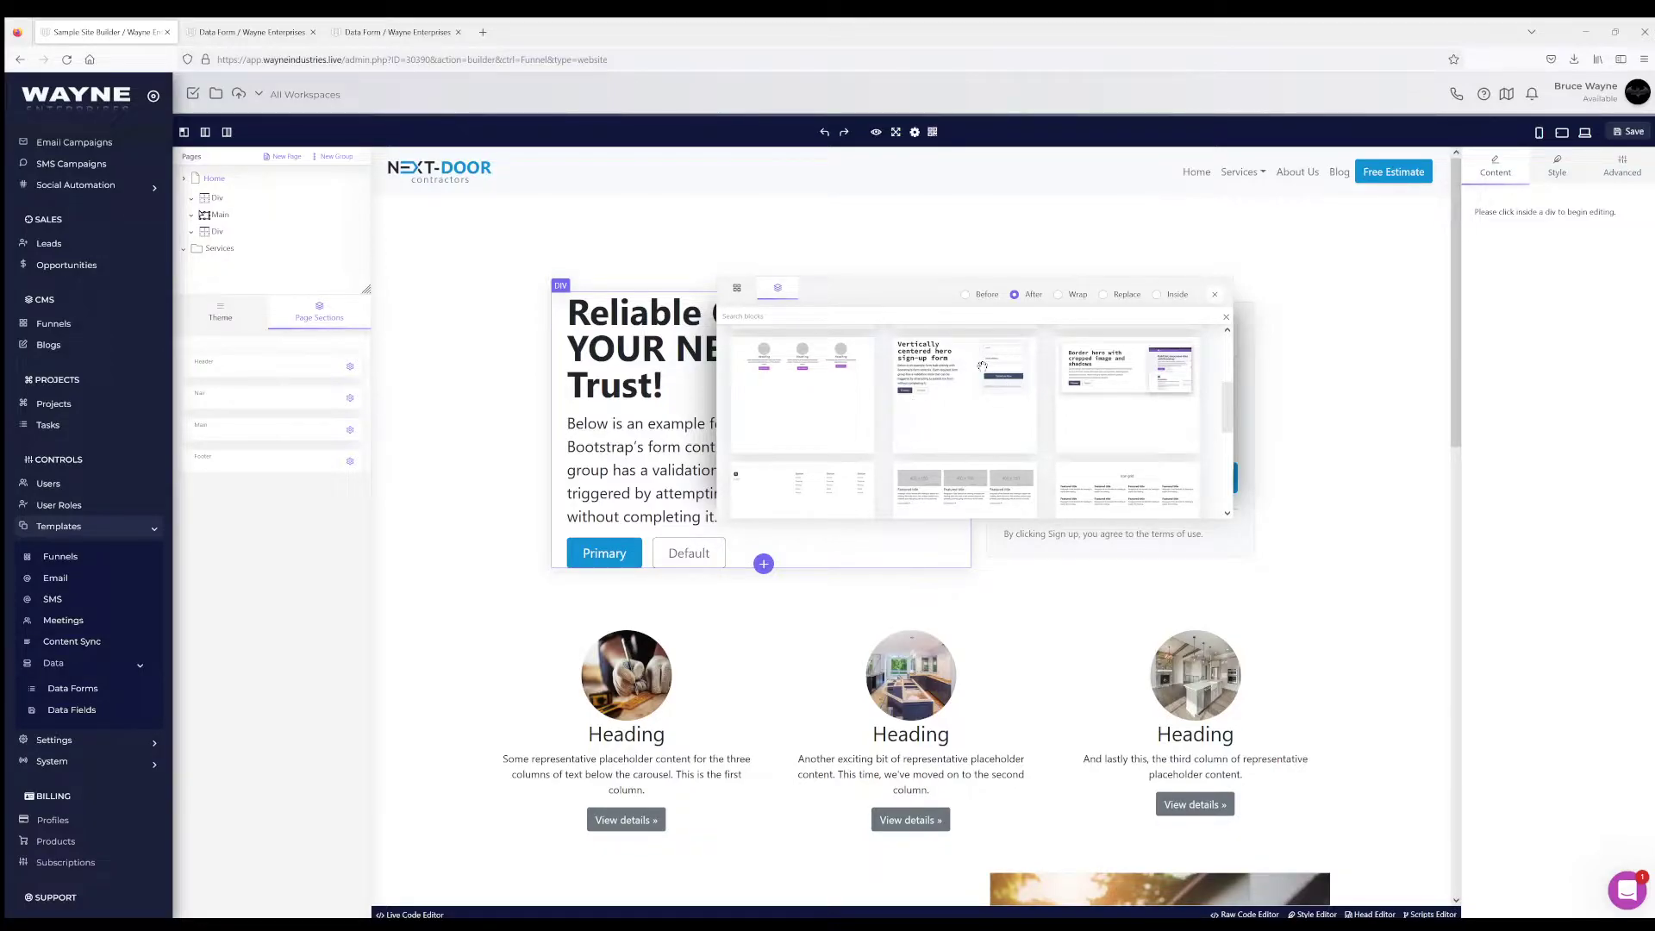
pyautogui.click(1214, 294)
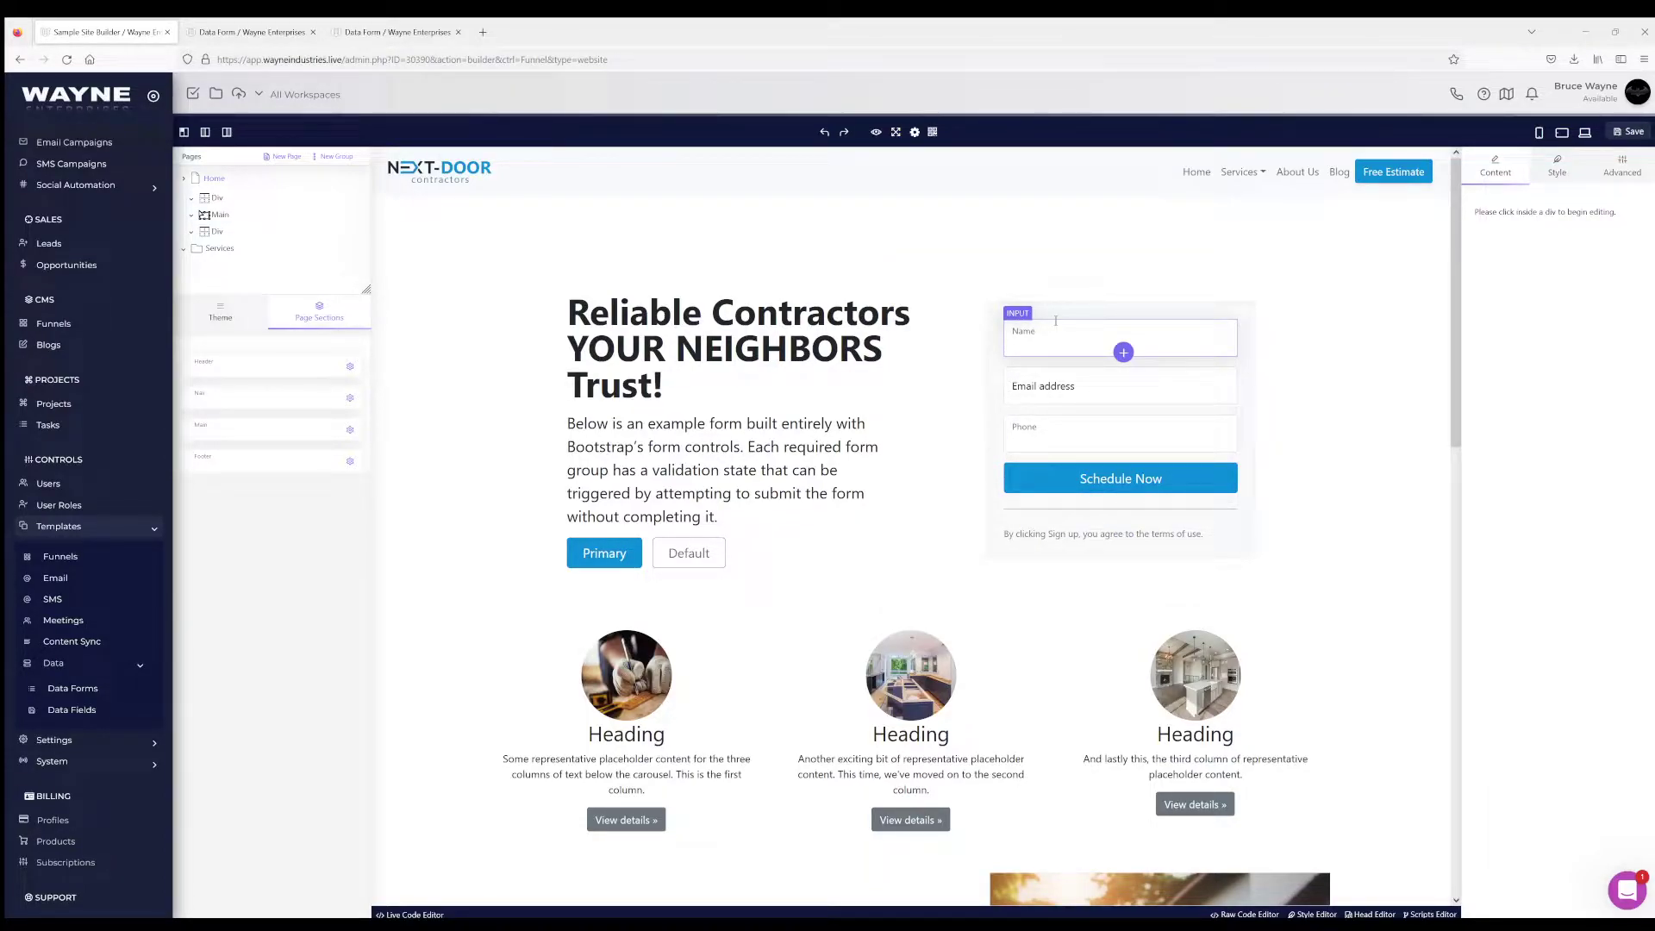
# Assign the Near Me Quote Demo data form to the hero section's form and save the page
pyautogui.click(1002, 324)
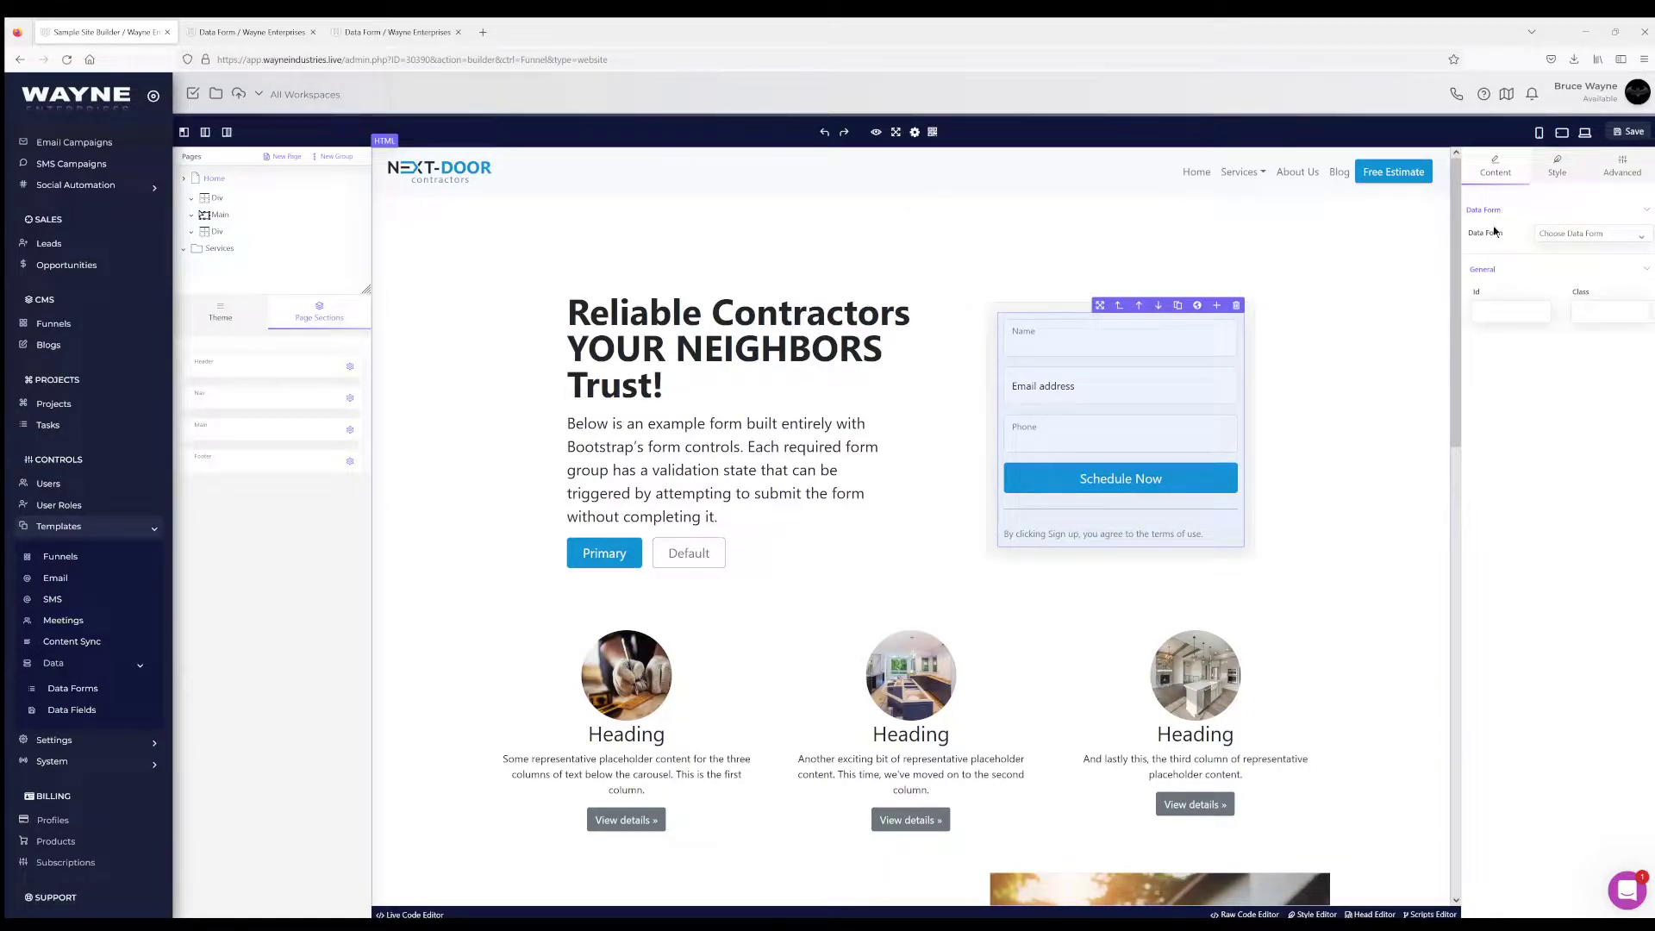
pyautogui.click(1566, 271)
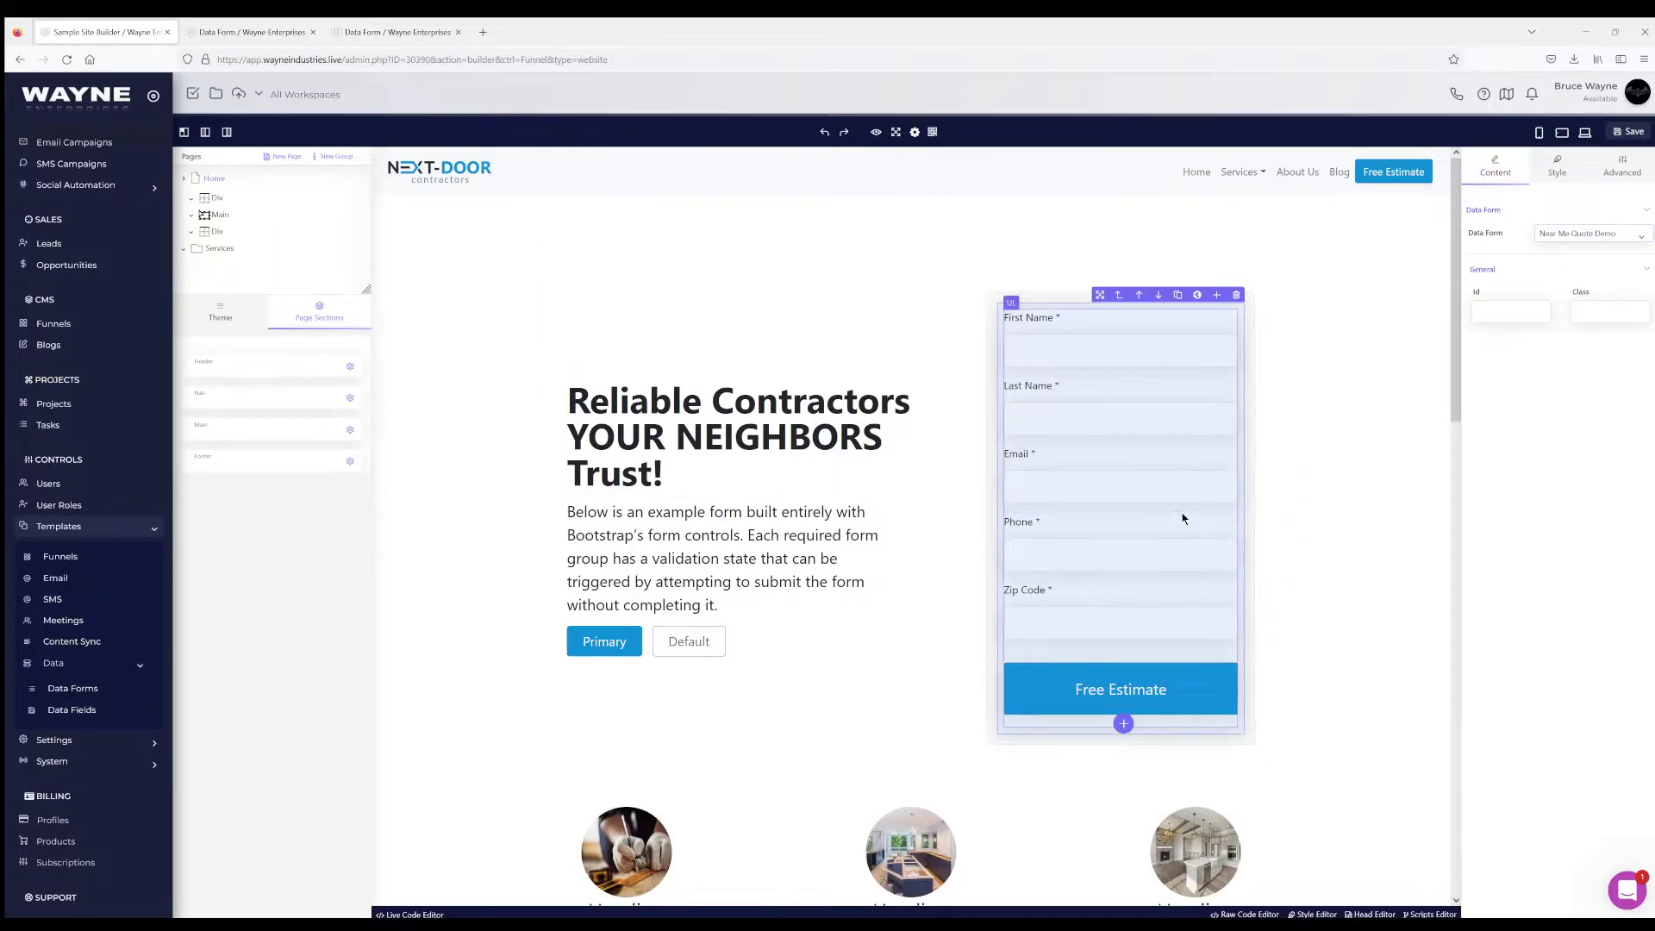
pyautogui.click(1625, 132)
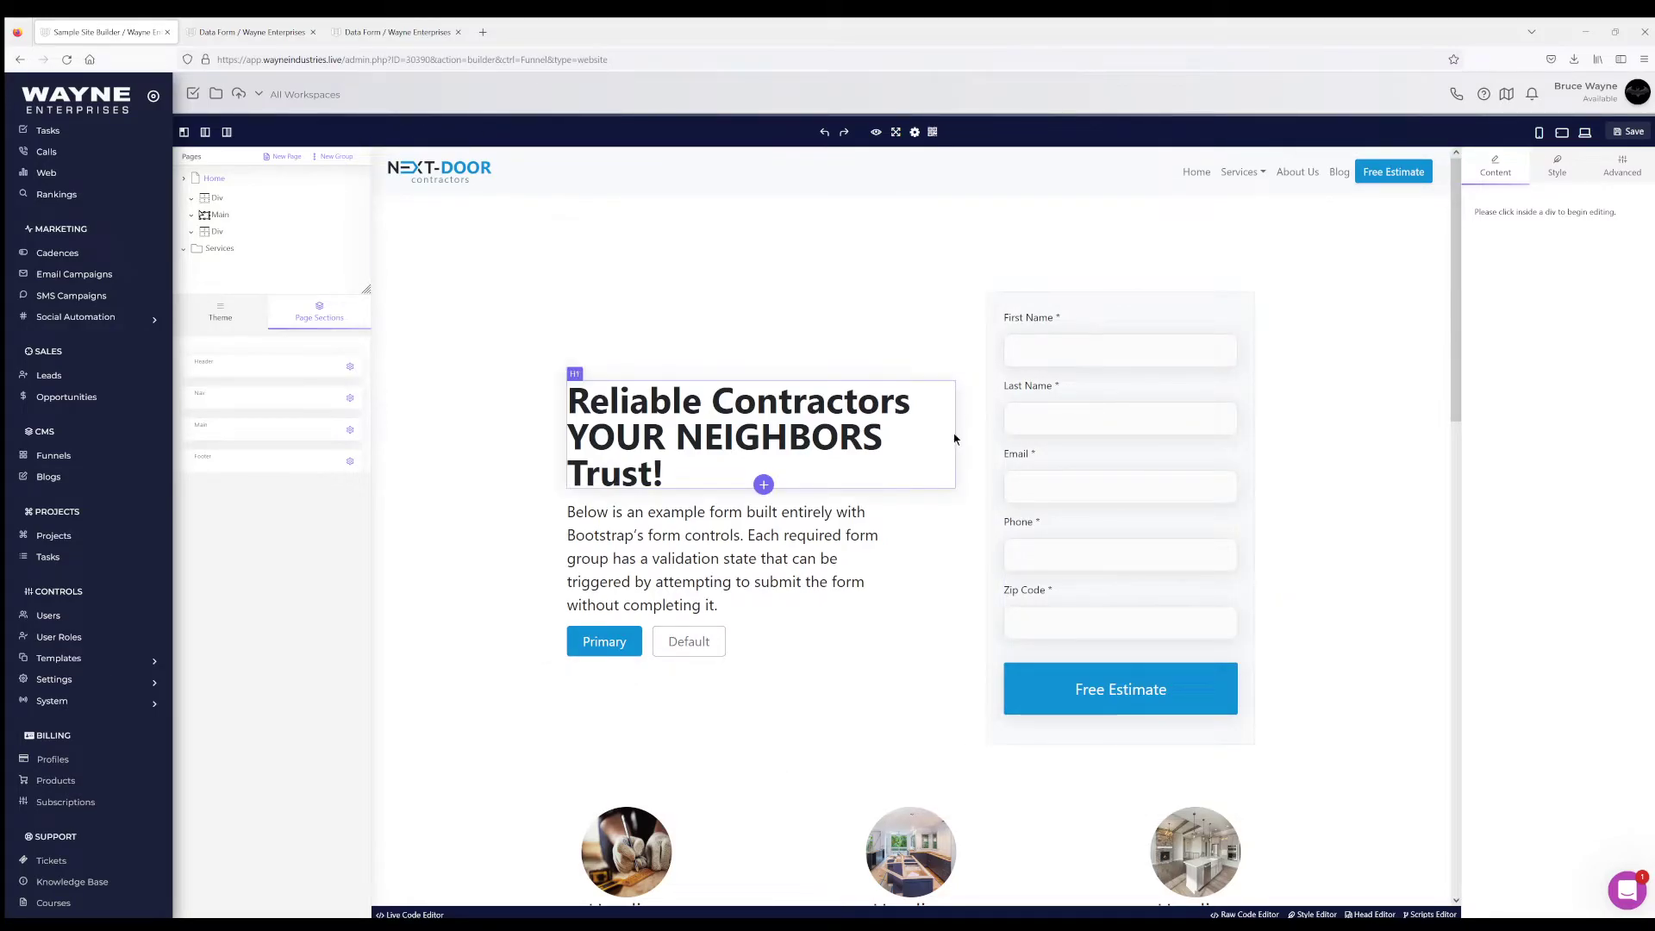
# Add a Text Area field named Message to the Near Me Quote Demo data form
pyautogui.click(259, 34)
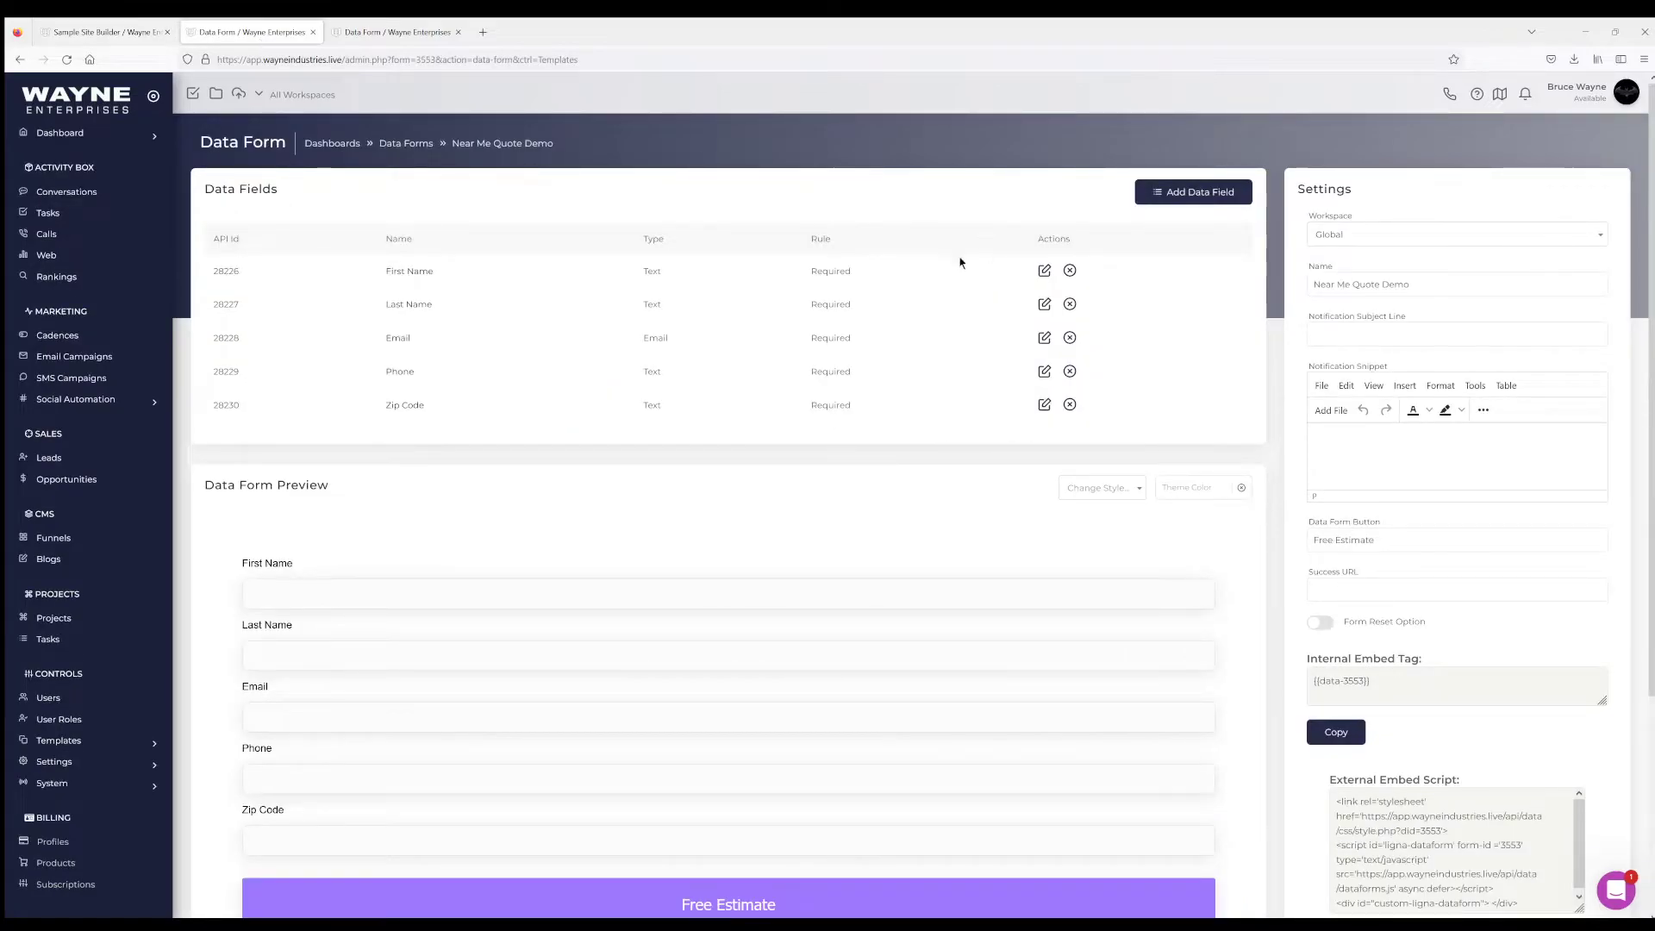
pyautogui.click(1170, 195)
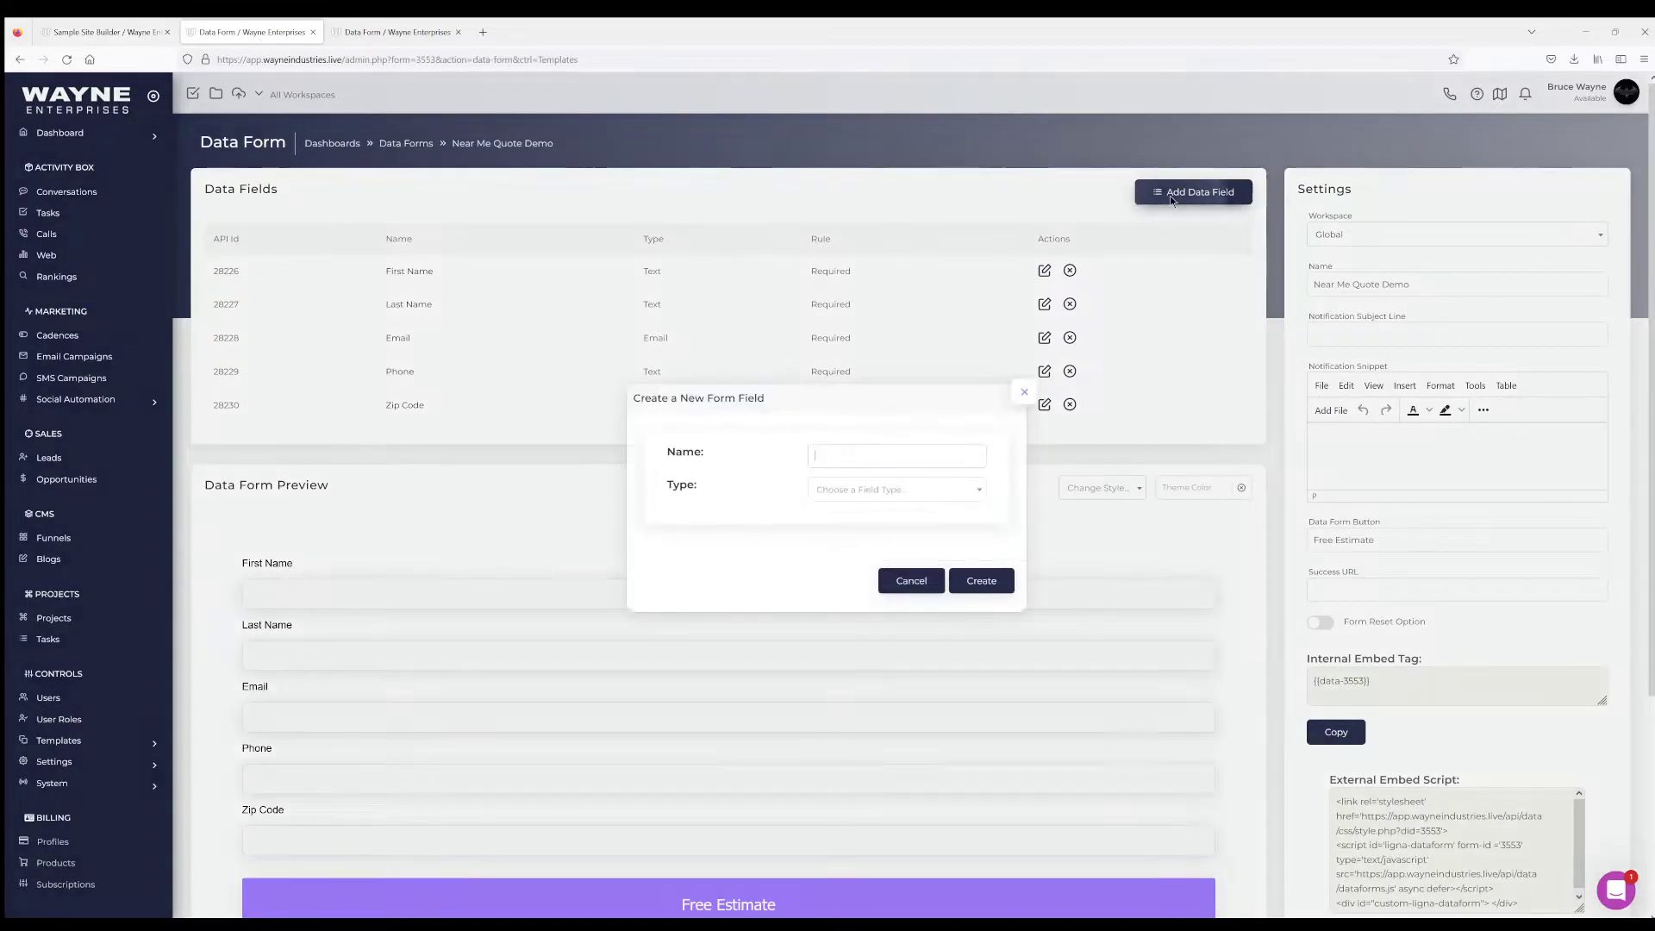
pyautogui.write('Messa')
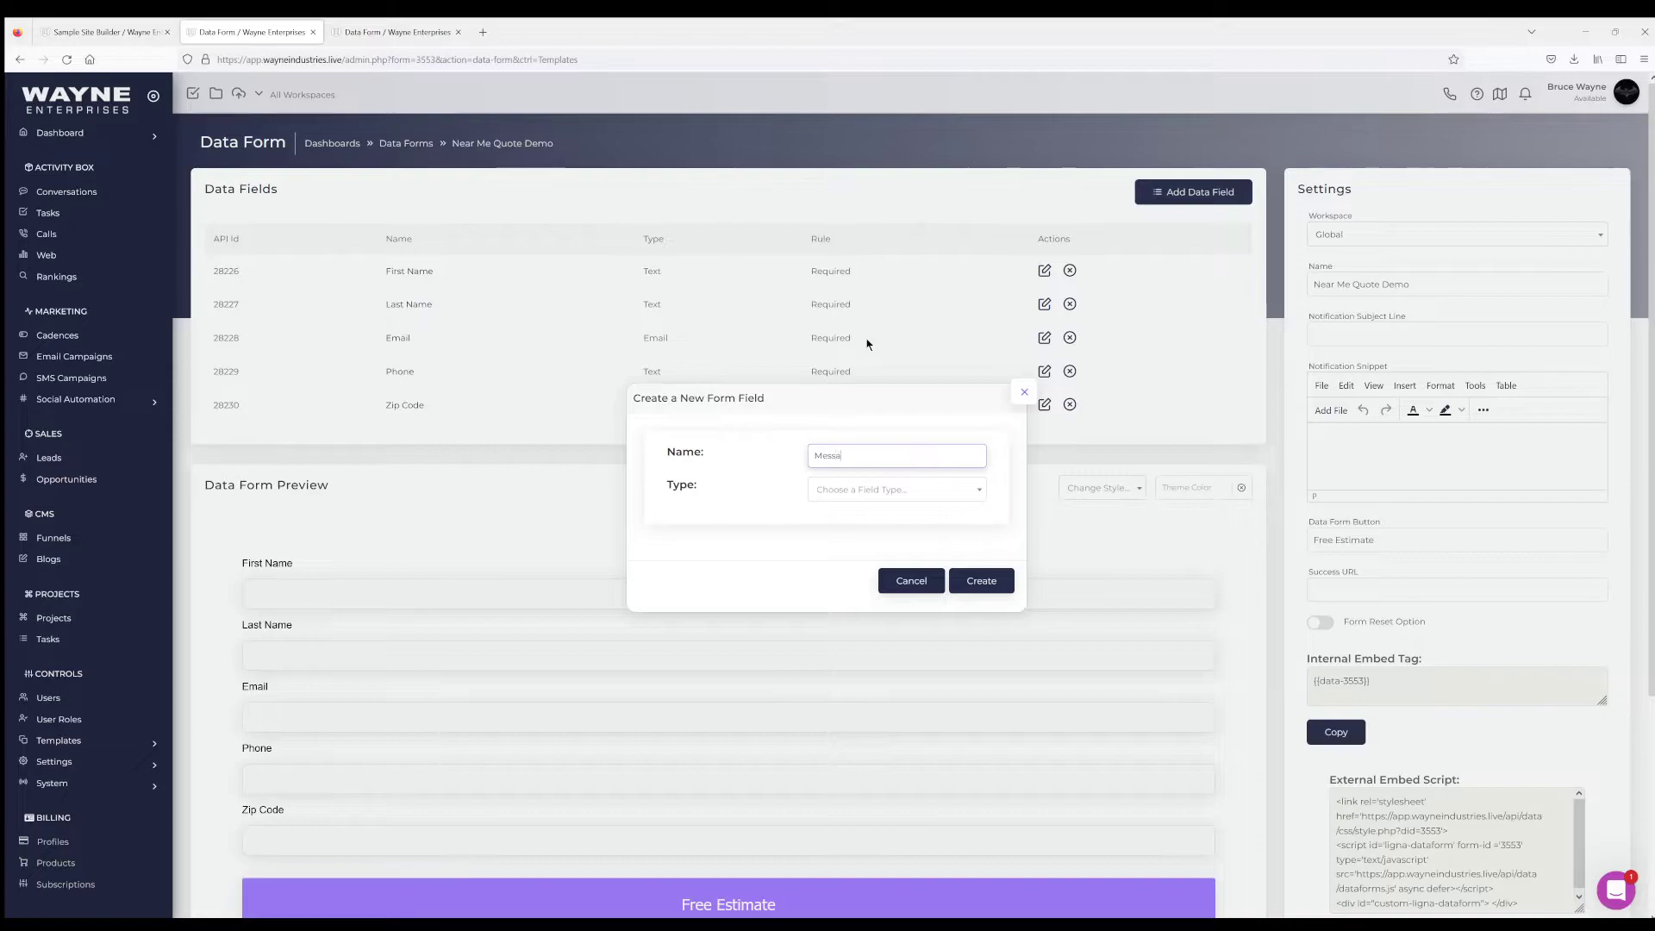
pyautogui.write('ge')
pyautogui.click(865, 498)
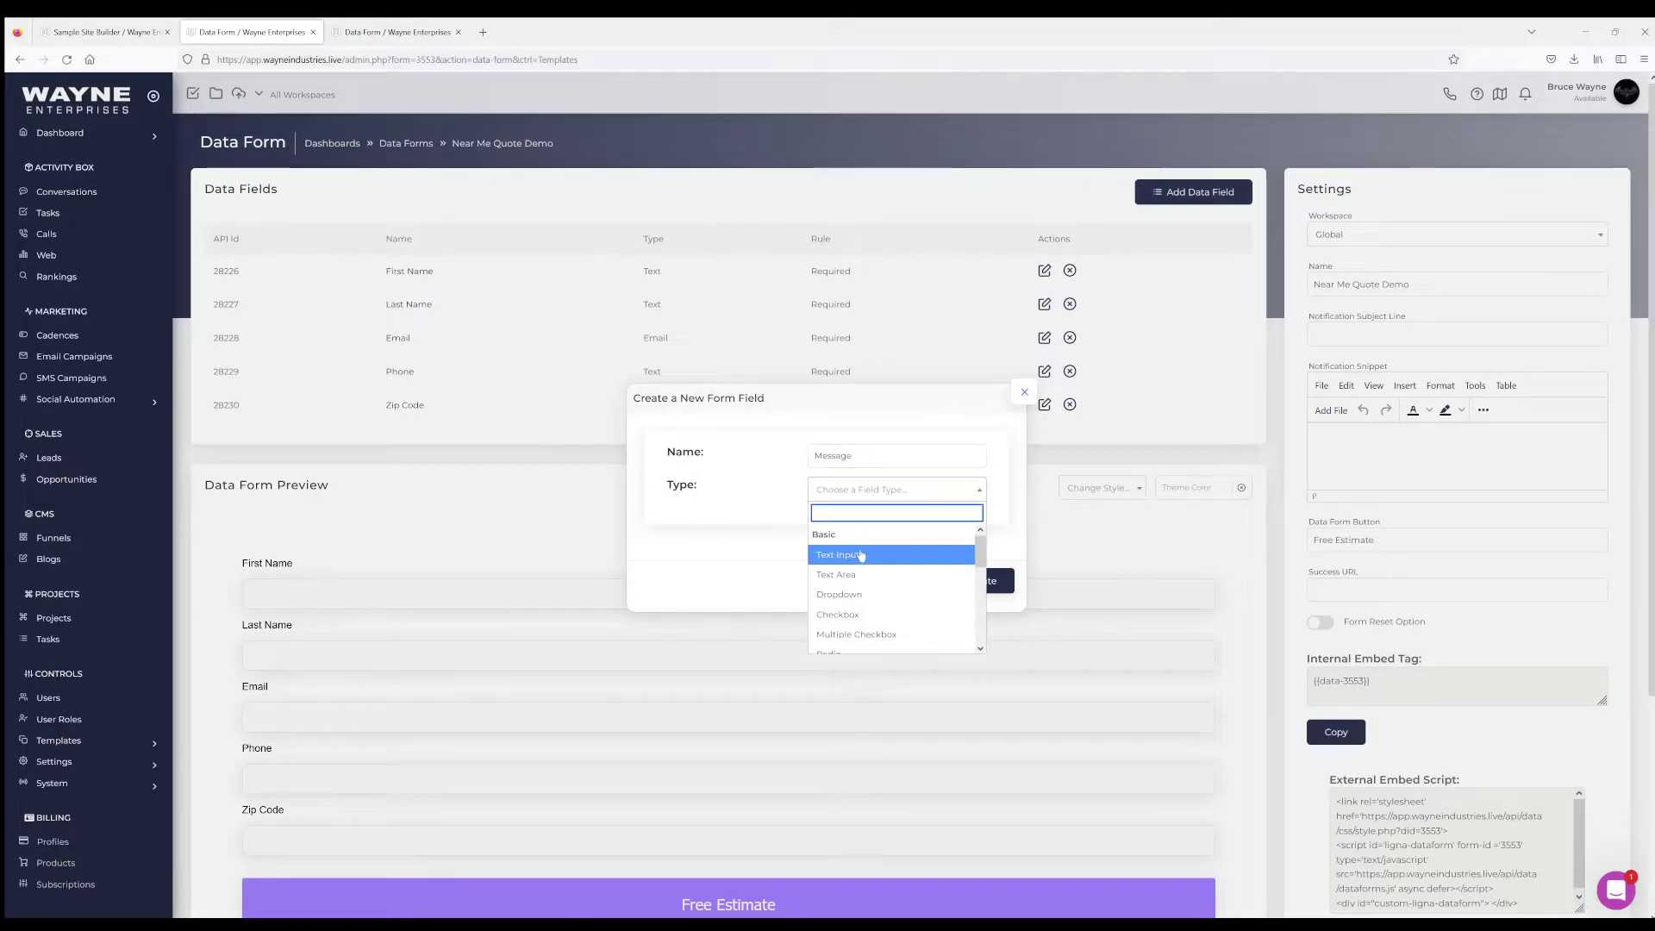
pyautogui.click(851, 575)
pyautogui.click(979, 582)
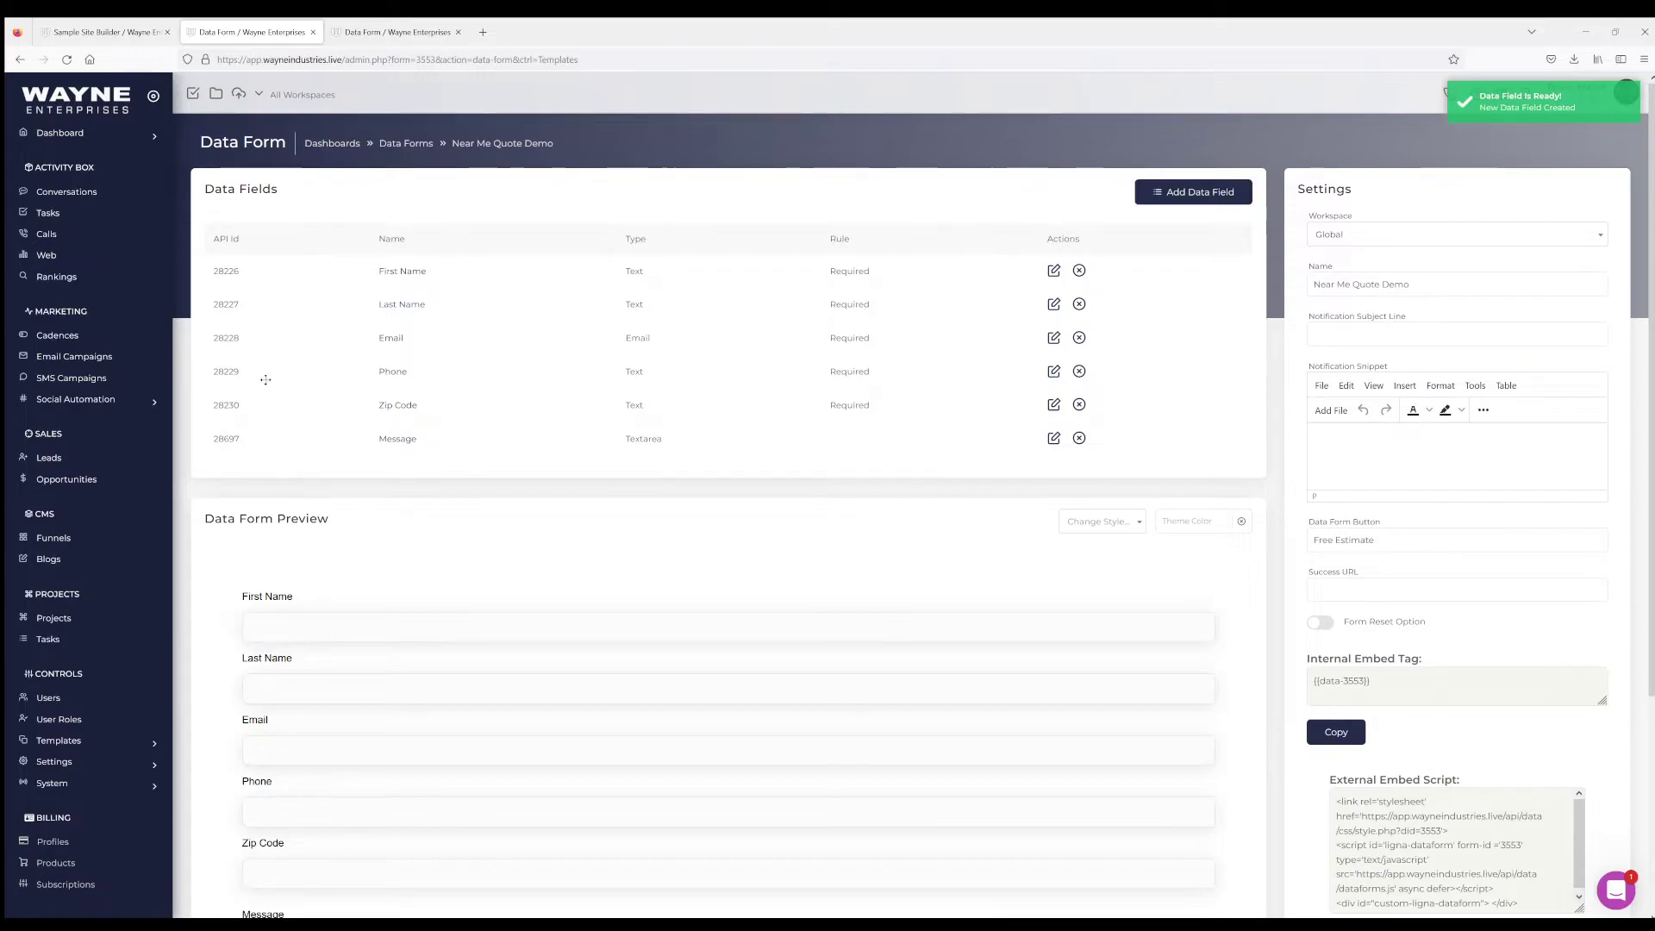
# Move the Phone field above Email in the data form and reload the site builder page
pyautogui.moveTo(266, 380); pyautogui.dragTo(271, 332)
pyautogui.click(109, 33)
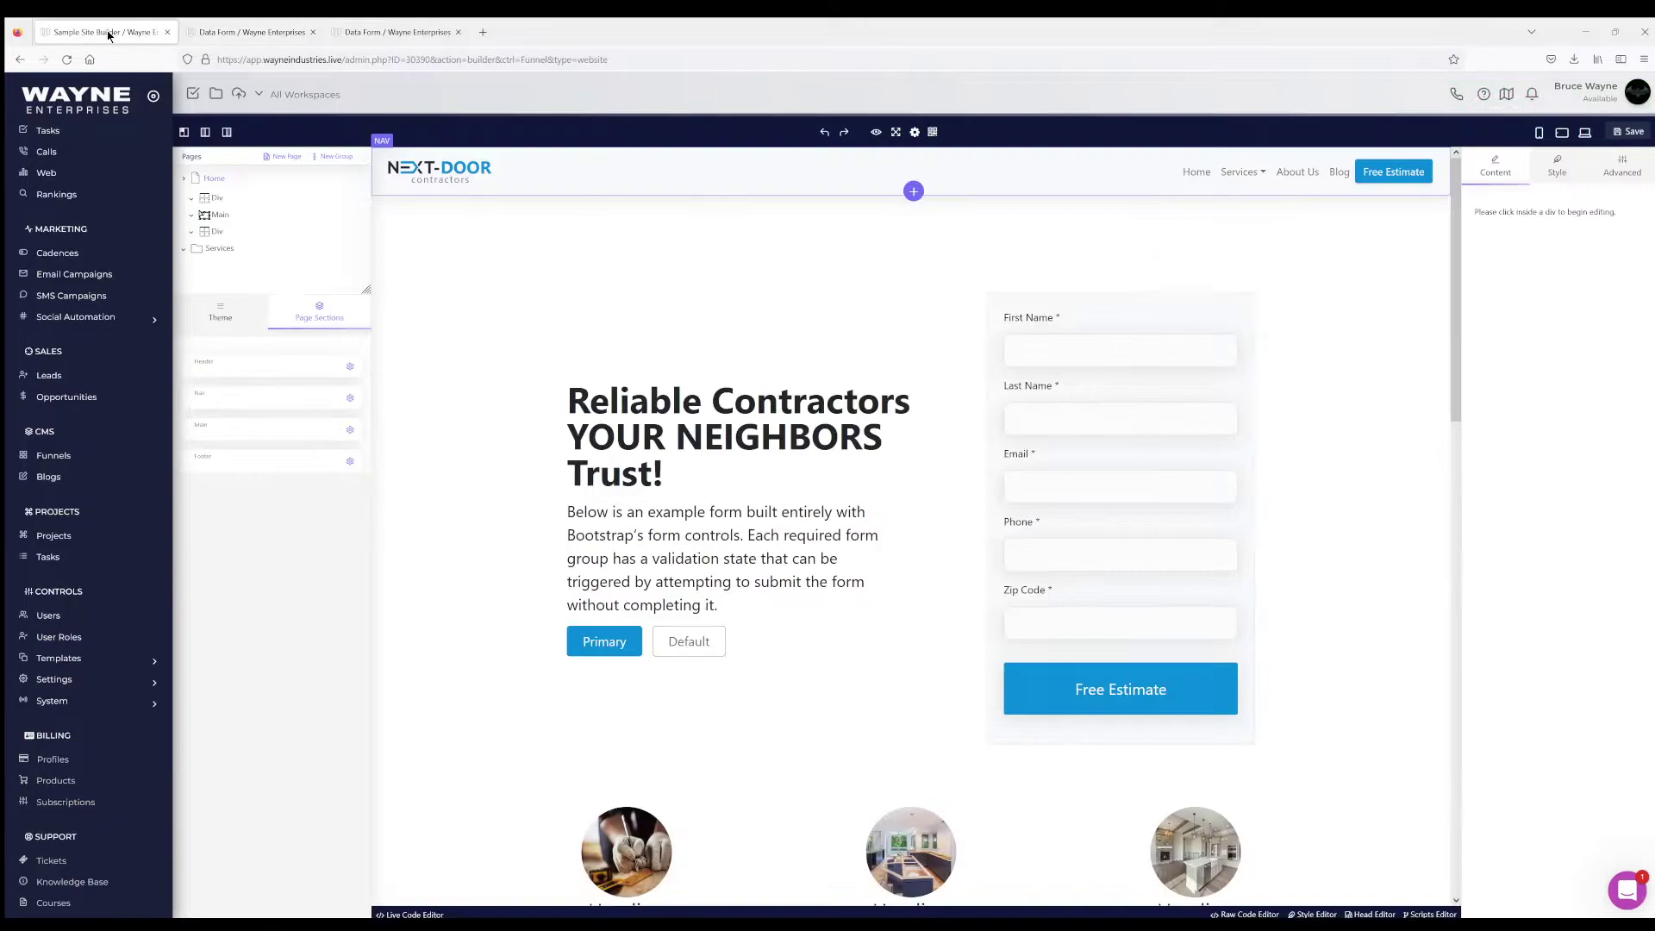
pyautogui.click(66, 59)
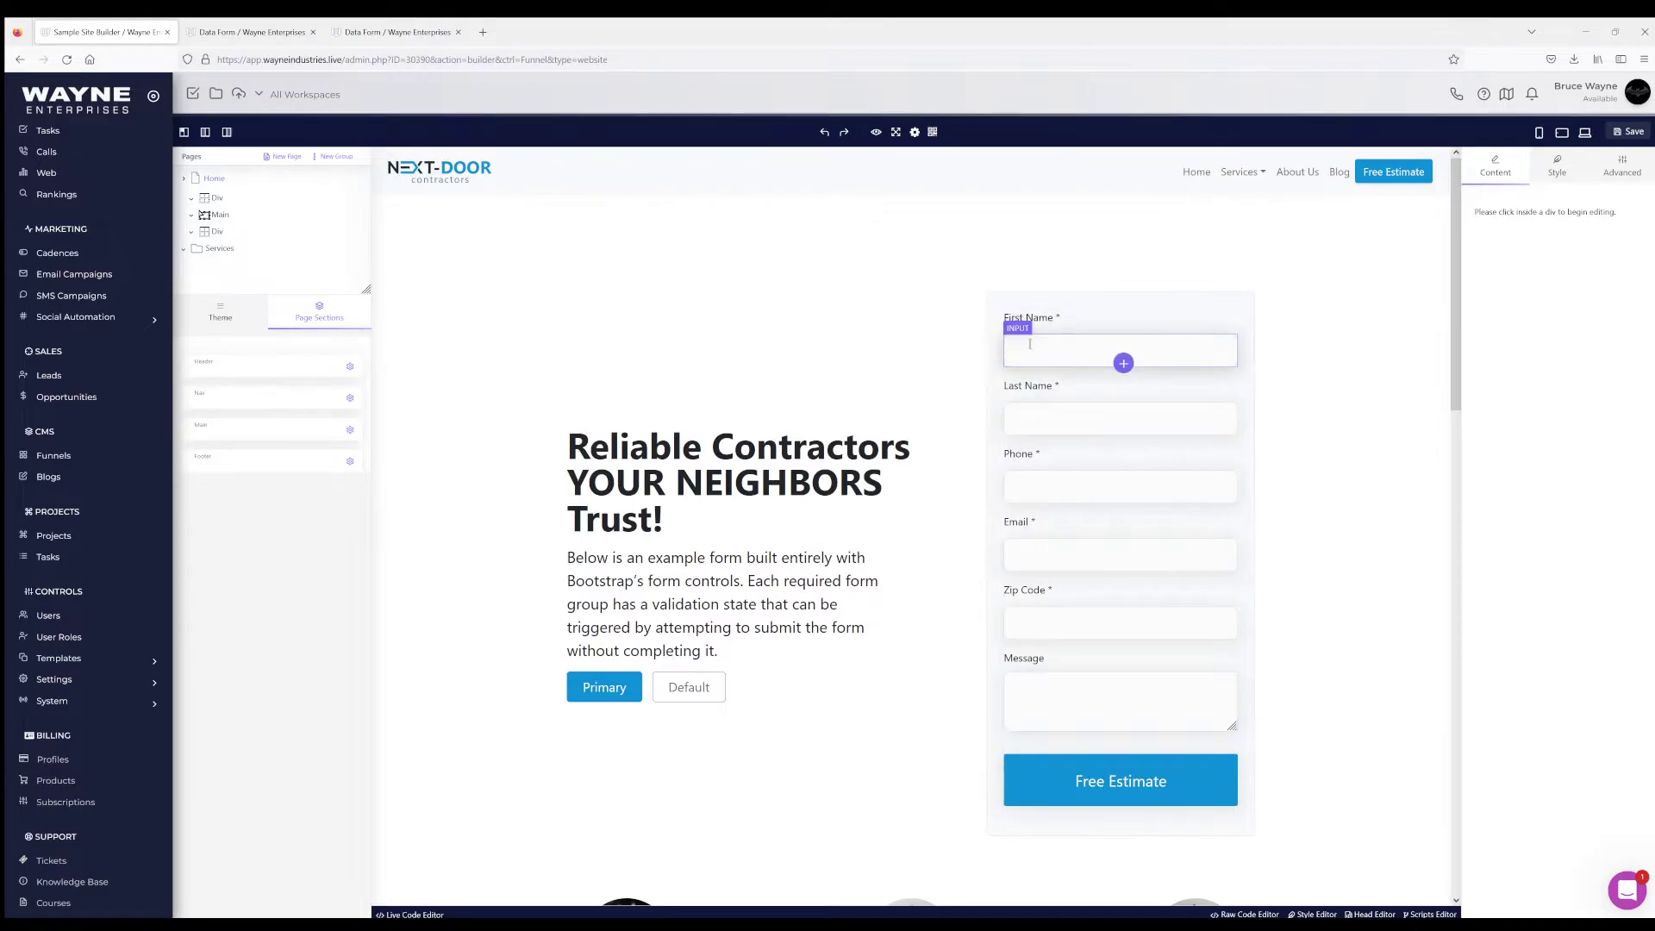
# Switch the hero form to the Meeting Page data form and back to Near Me Quote Demo
pyautogui.click(998, 328)
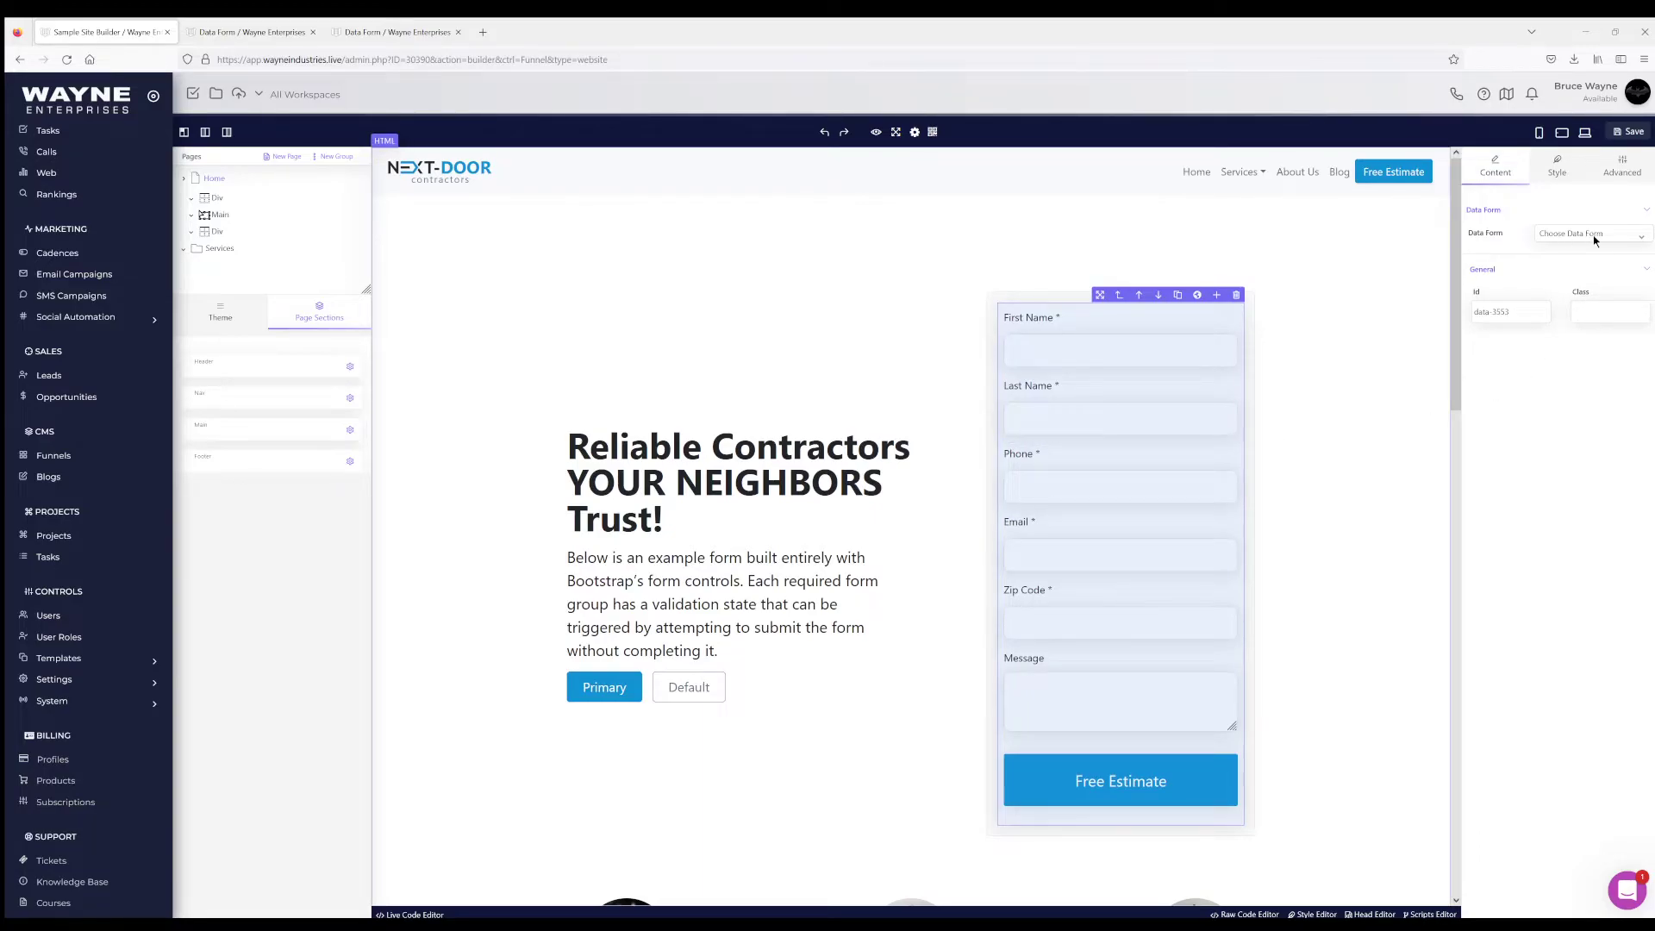
pyautogui.click(1575, 293)
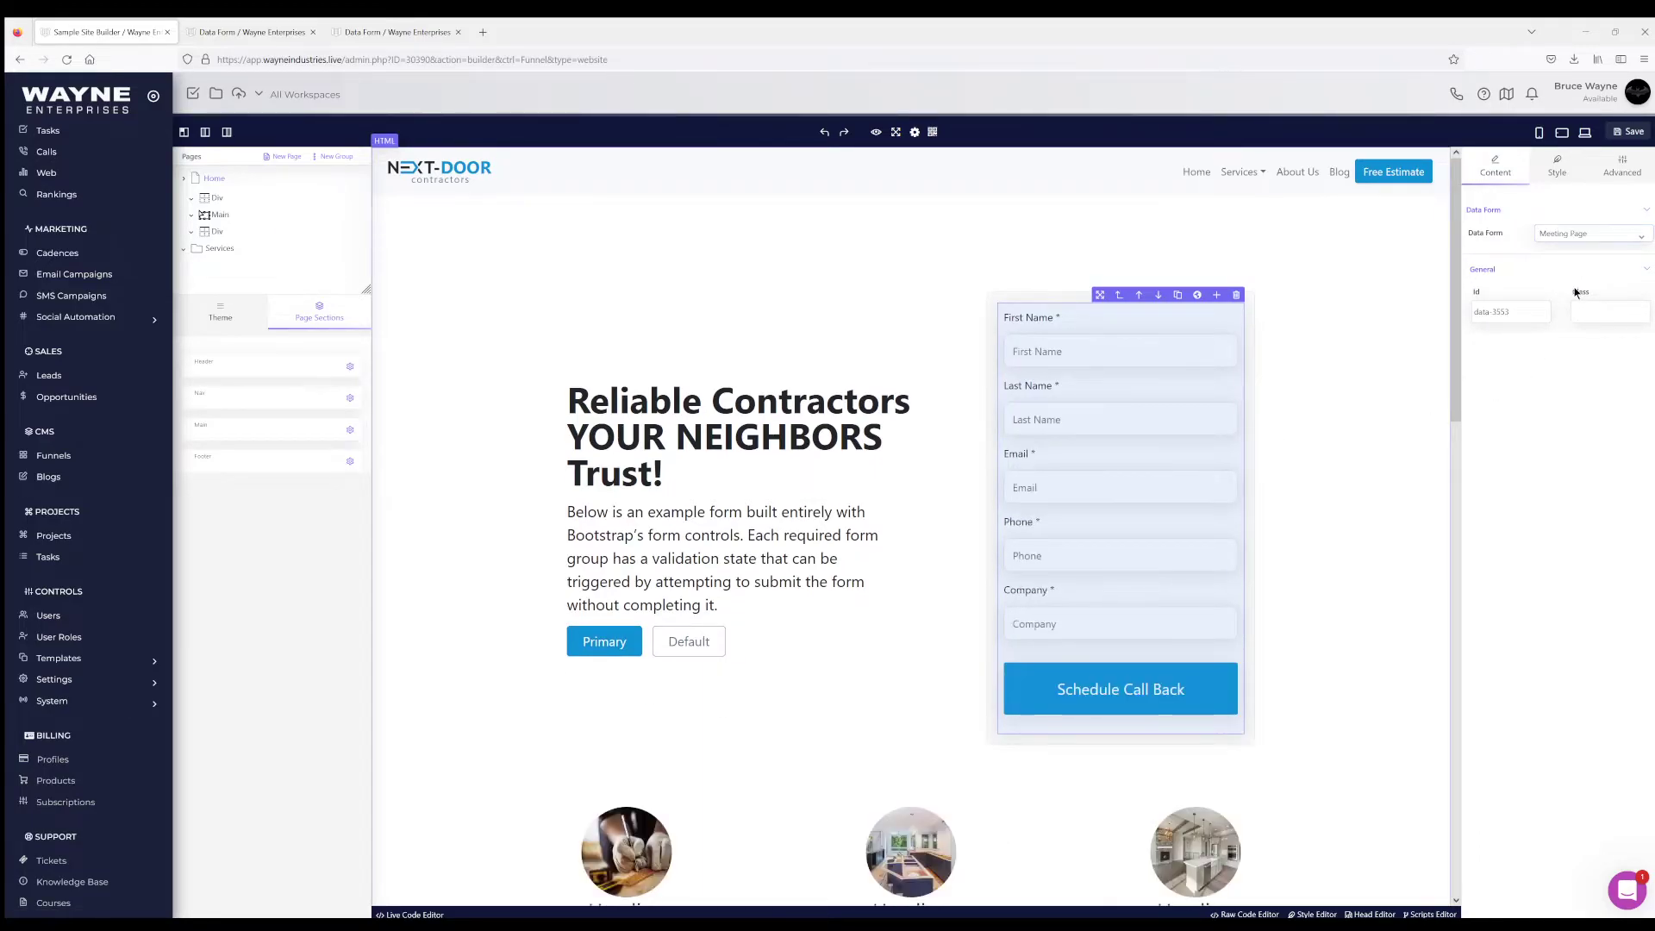
pyautogui.press('Down')
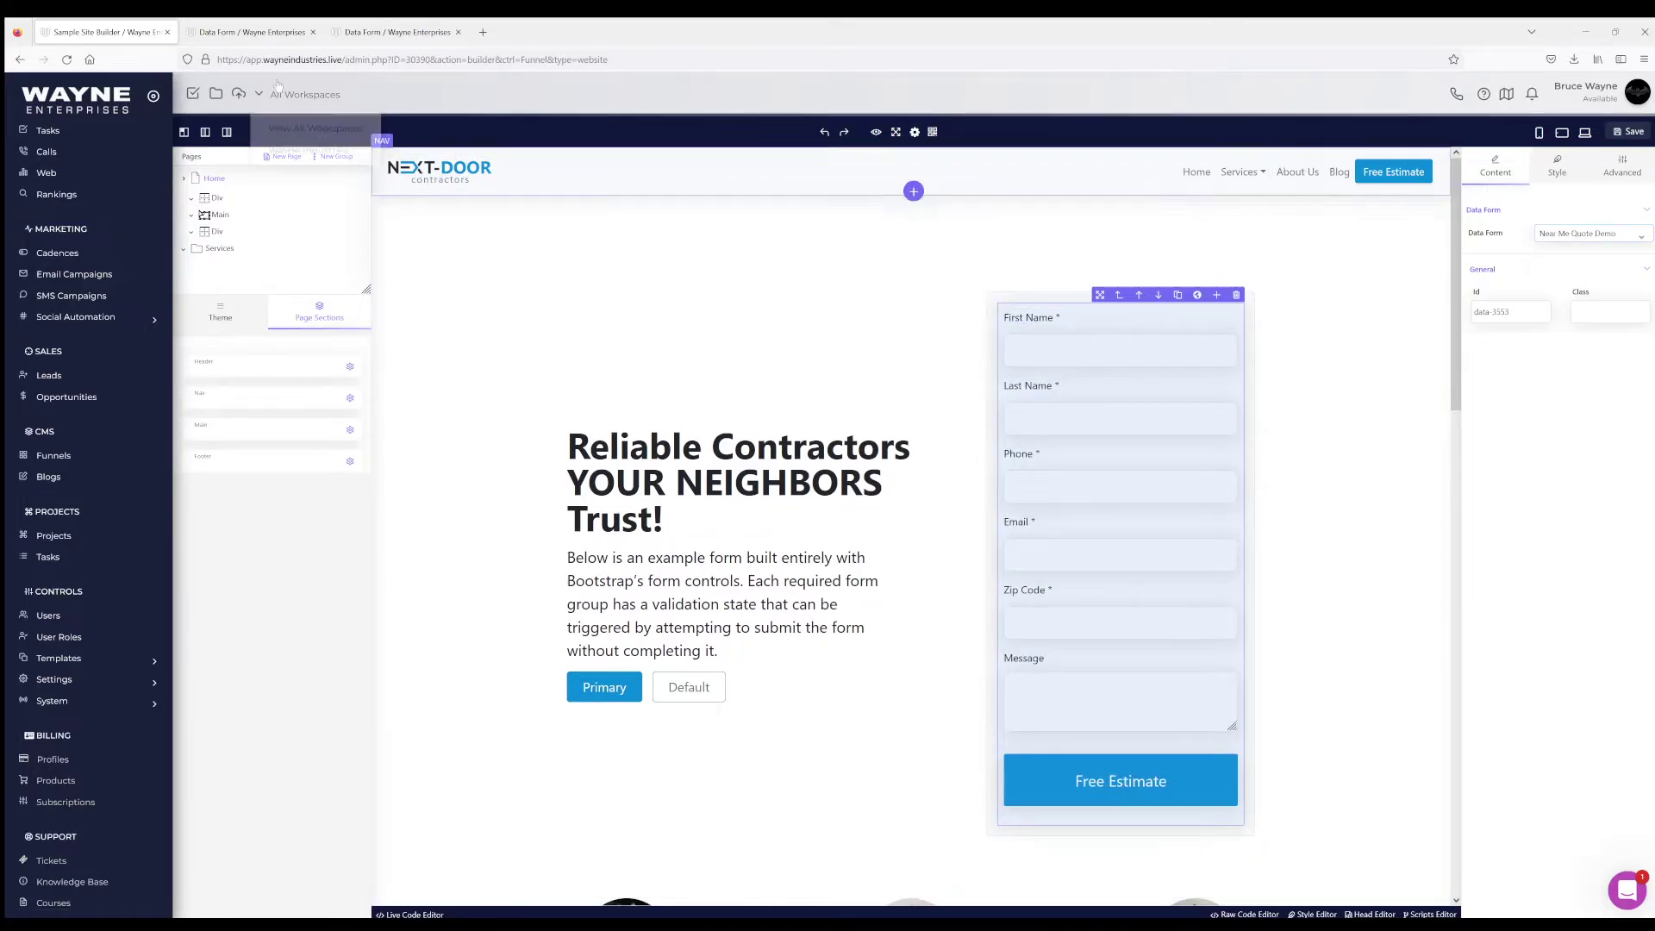
# Delete the Message field from the Near Me Quote Demo data form
pyautogui.click(250, 32)
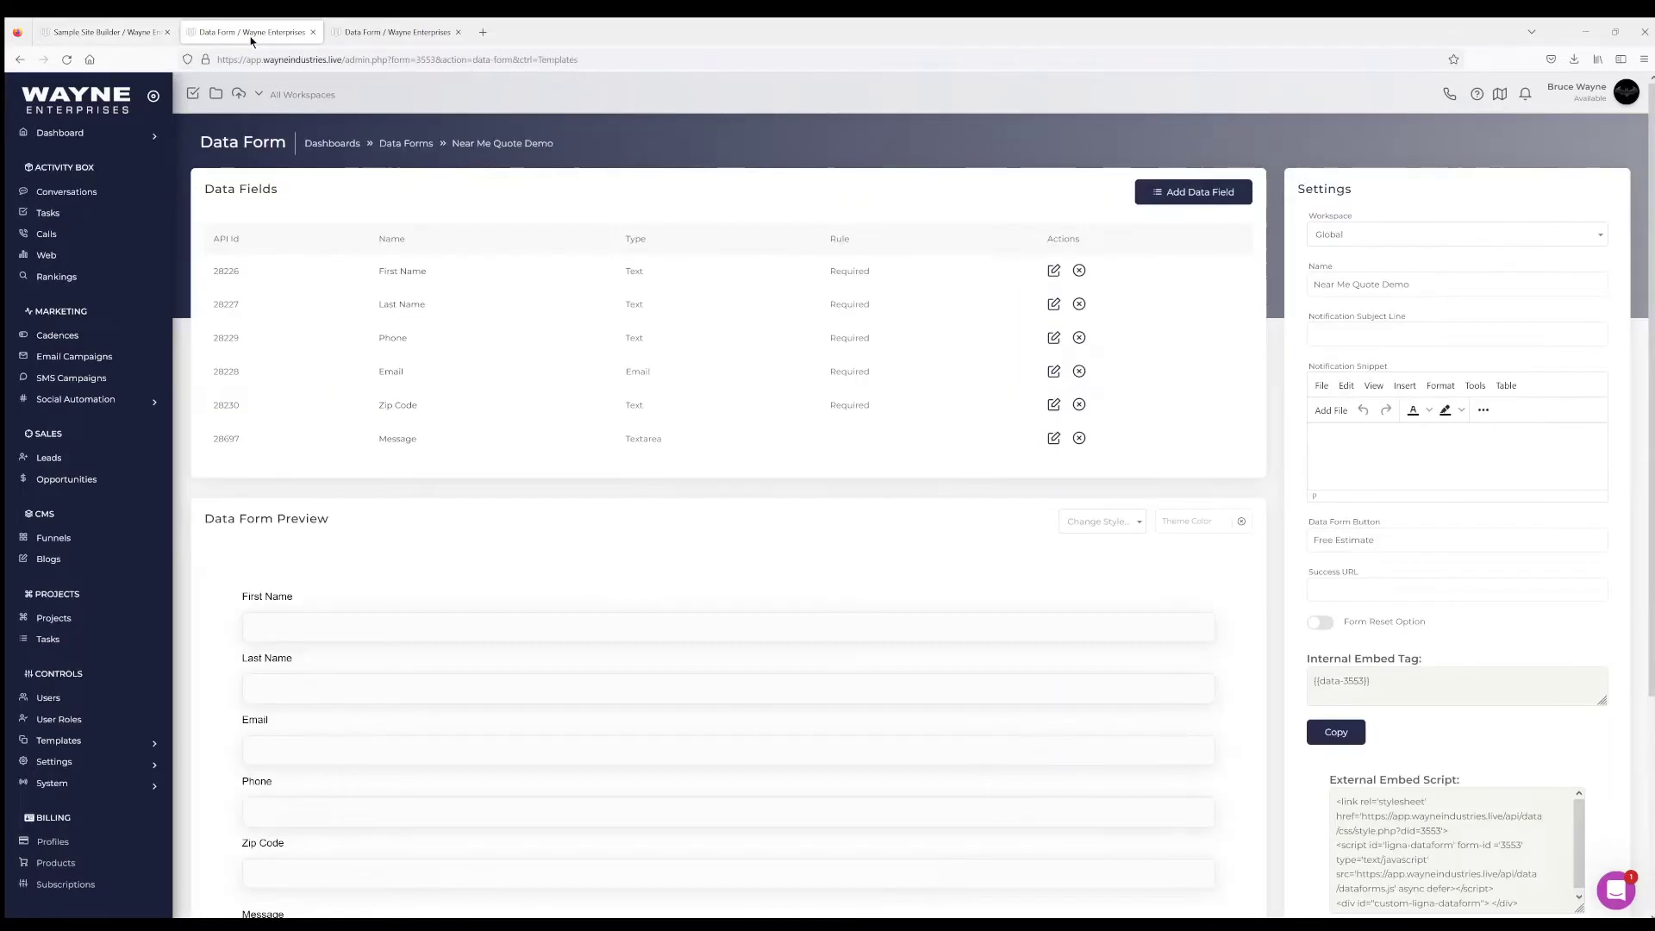
pyautogui.click(1078, 438)
pyautogui.click(804, 560)
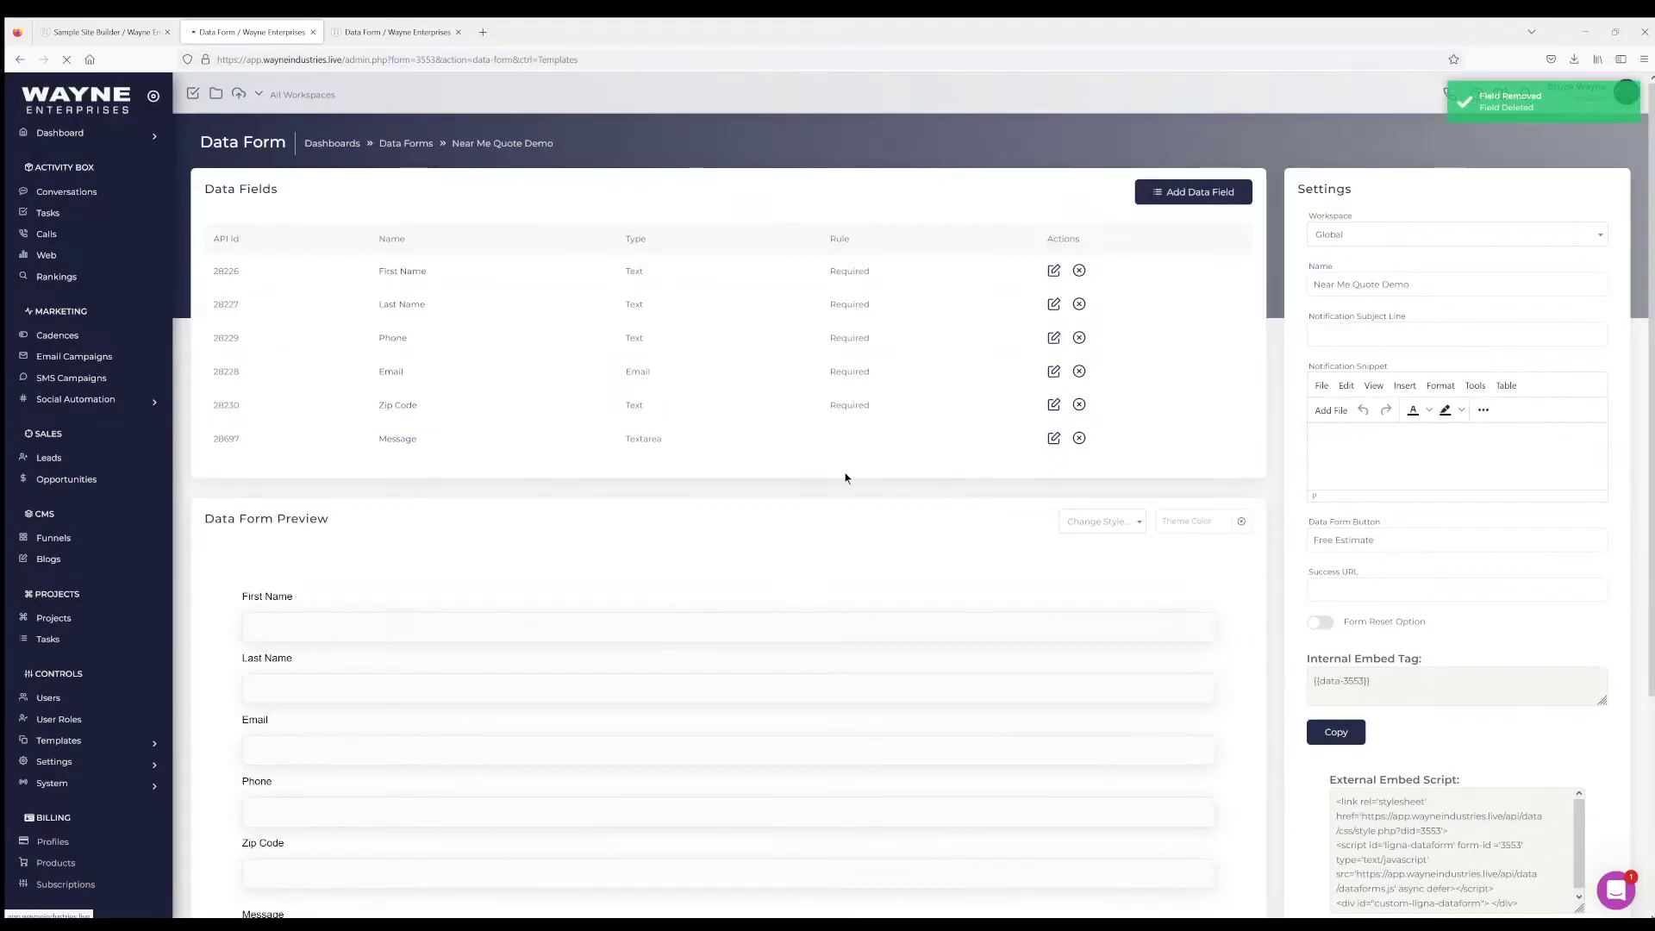
# Move the Phone field back below Email in the data form and reload the site builder page to check it
pyautogui.moveTo(432, 339); pyautogui.dragTo(440, 381)
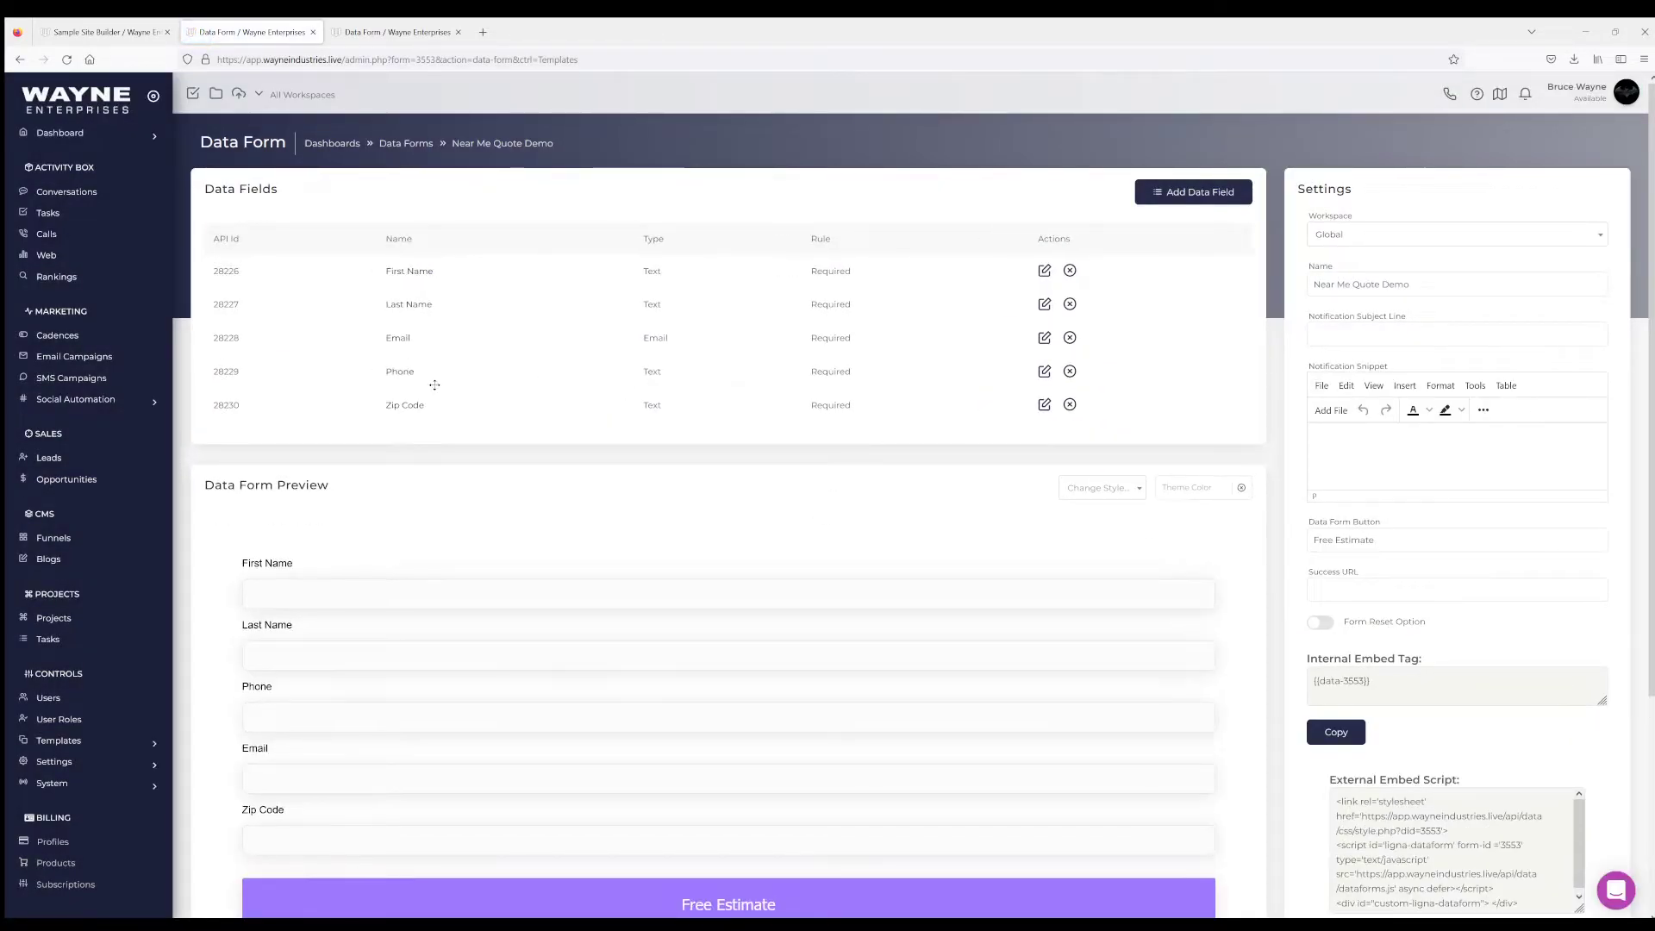
pyautogui.click(102, 33)
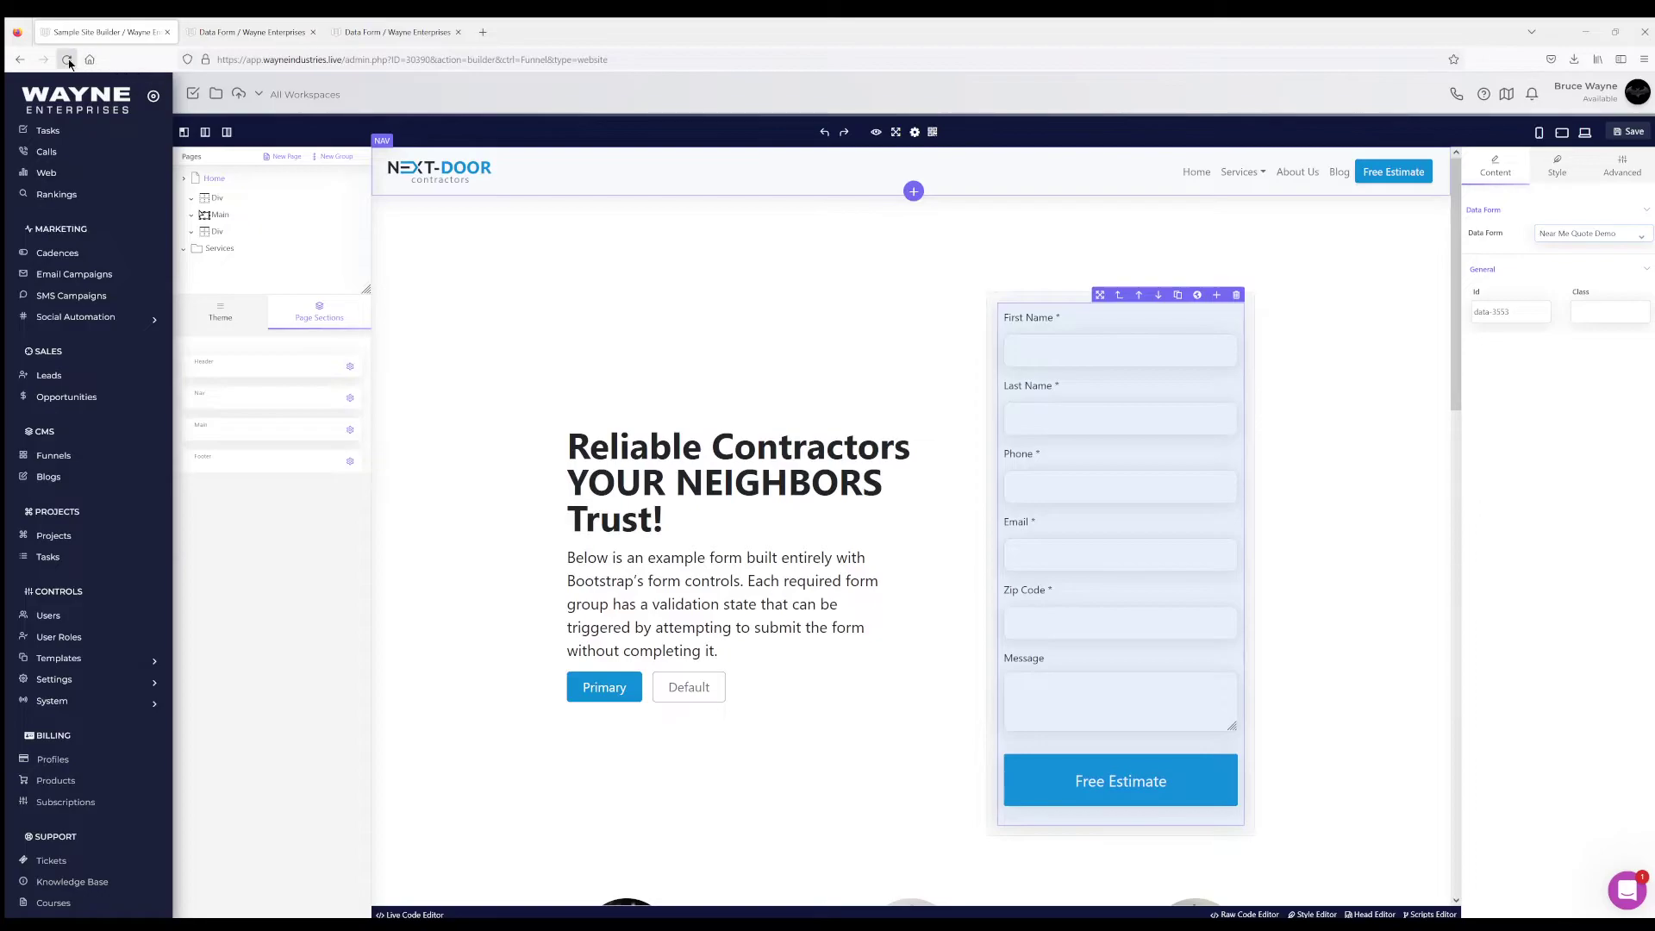
pyautogui.click(66, 60)
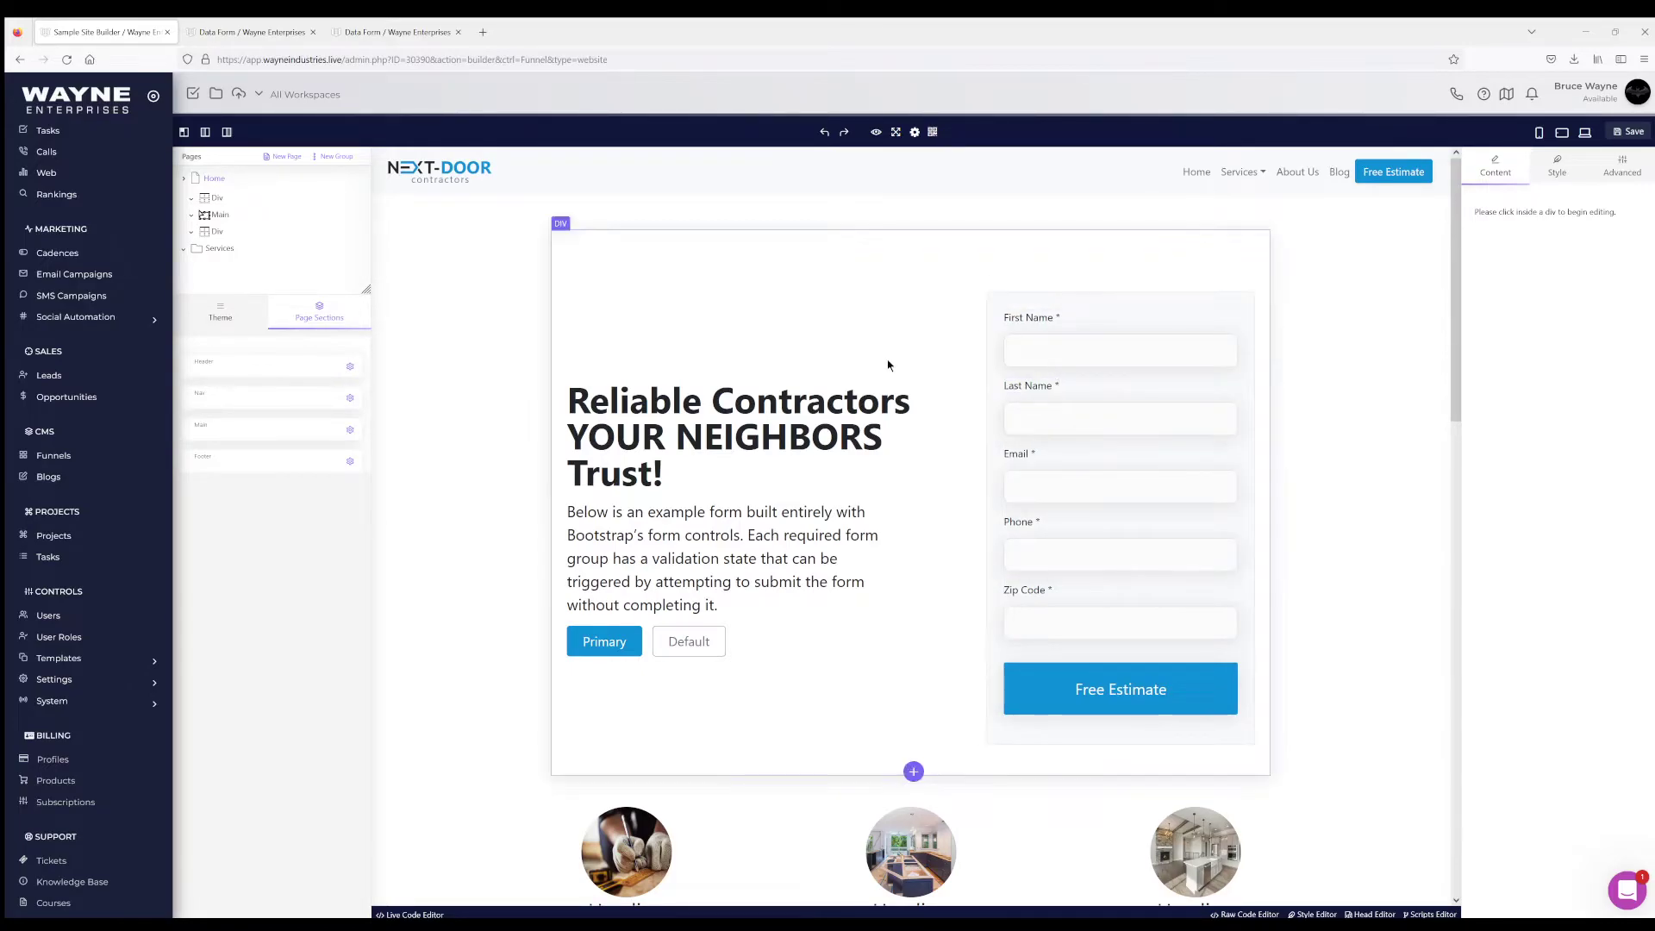
pyautogui.scroll(-4, 867, 561)
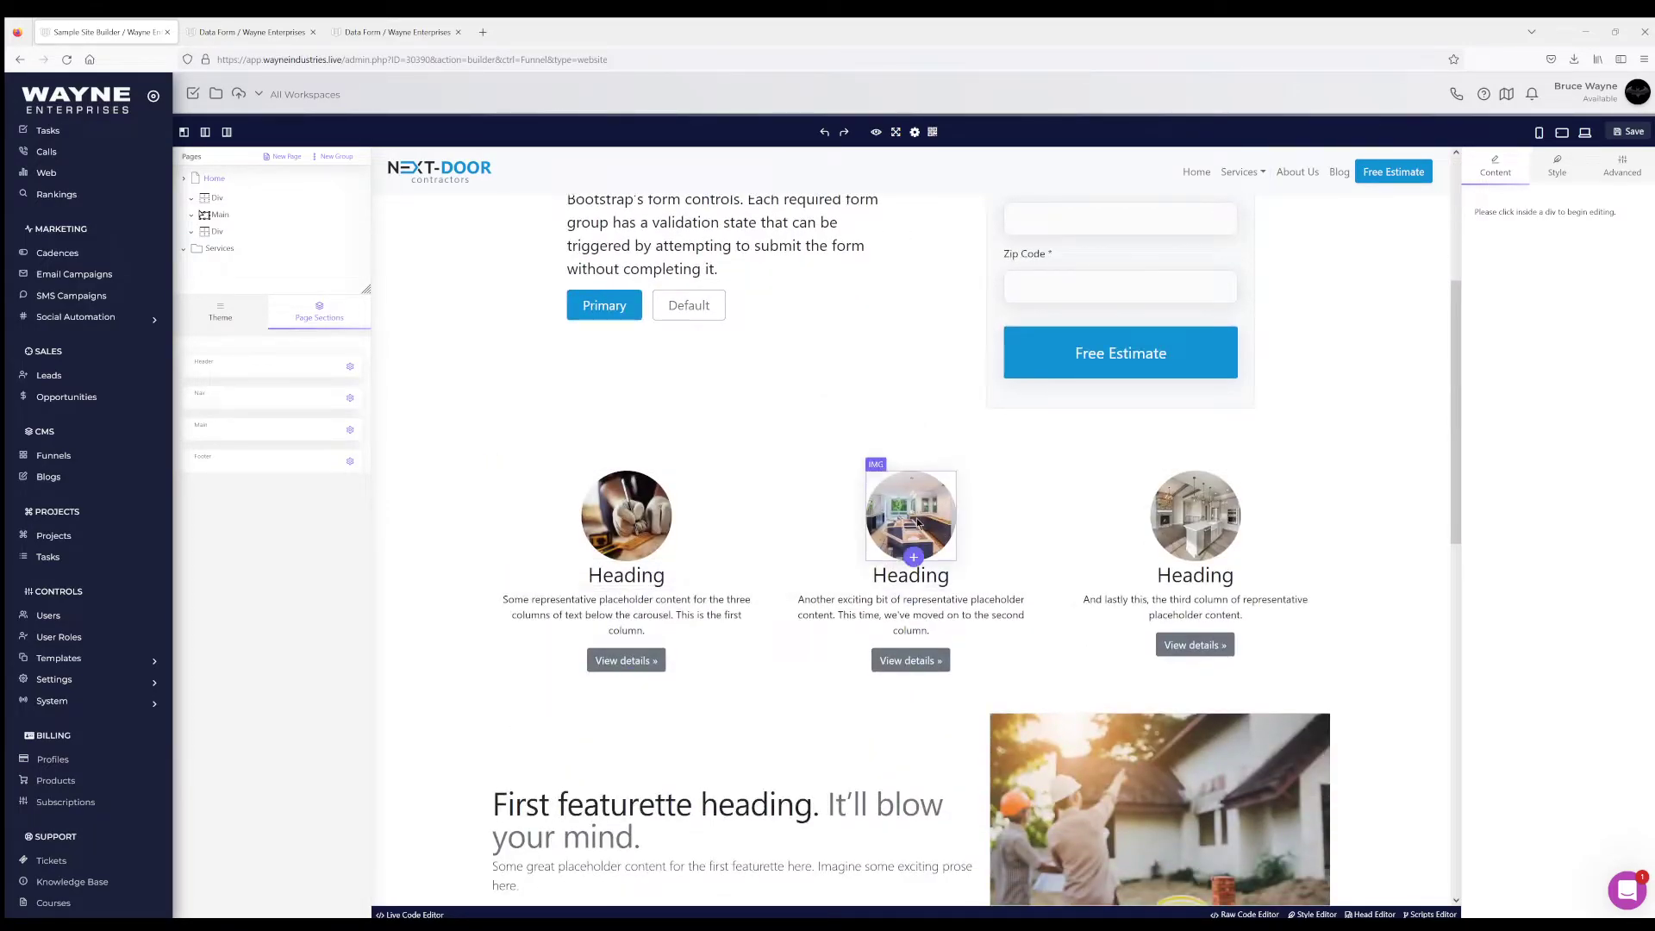
# Try inserting a Data Form widget after the first featurette's text column, and undo the insertion
pyautogui.scroll(-2, 820, 509)
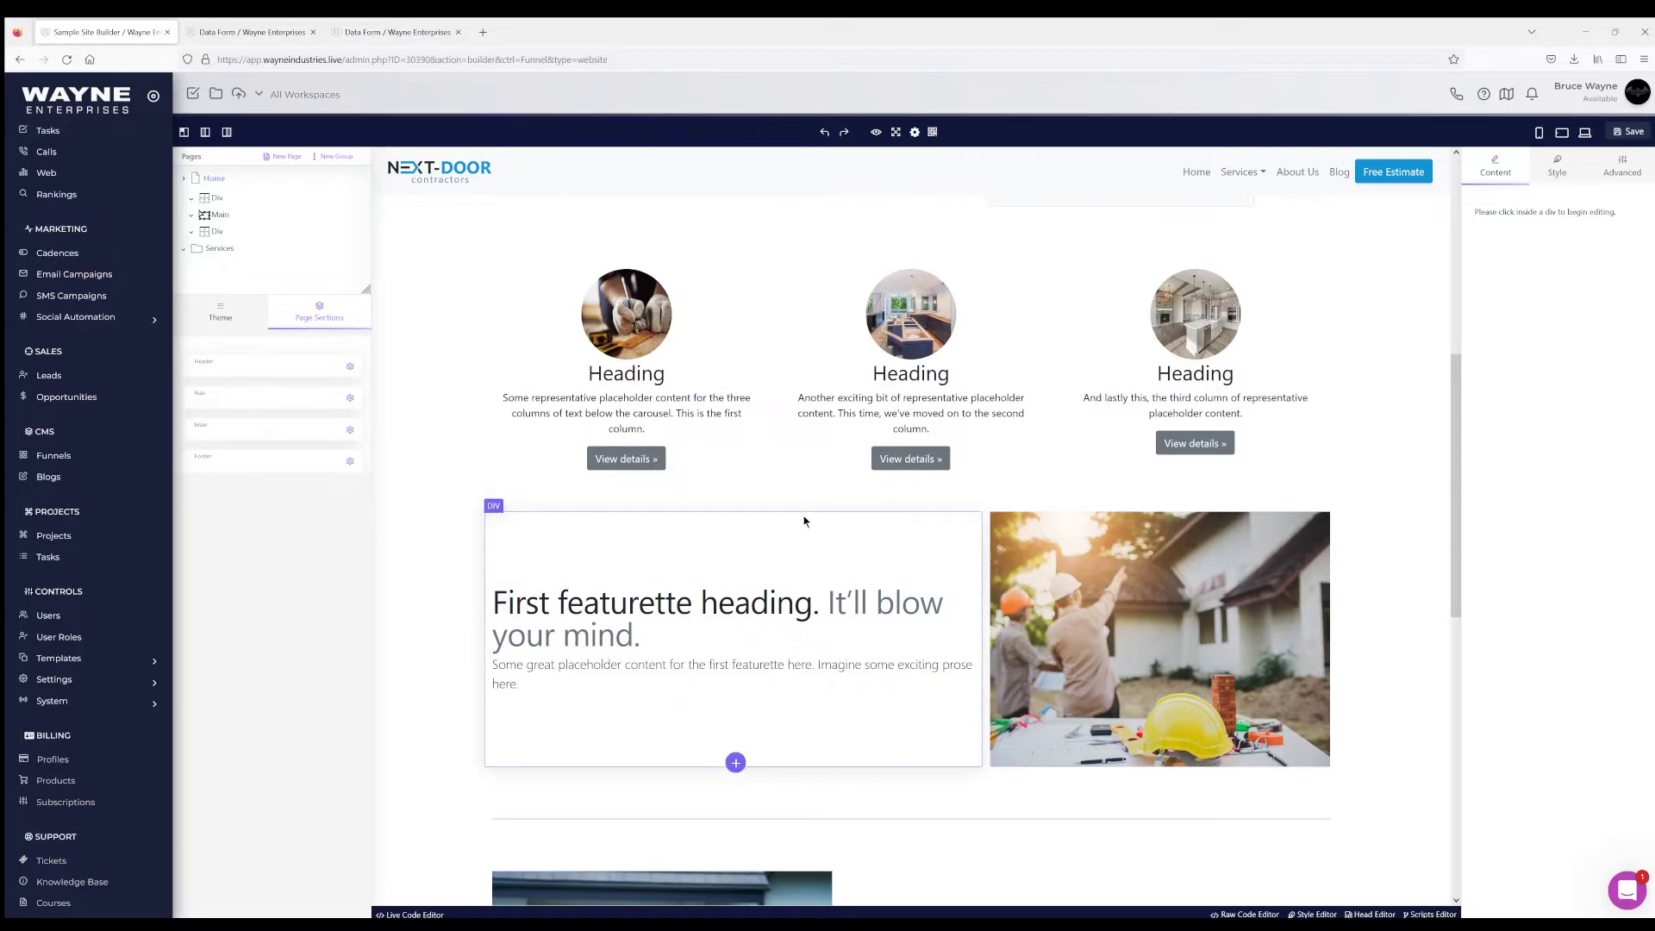
pyautogui.scroll(-2, 790, 534)
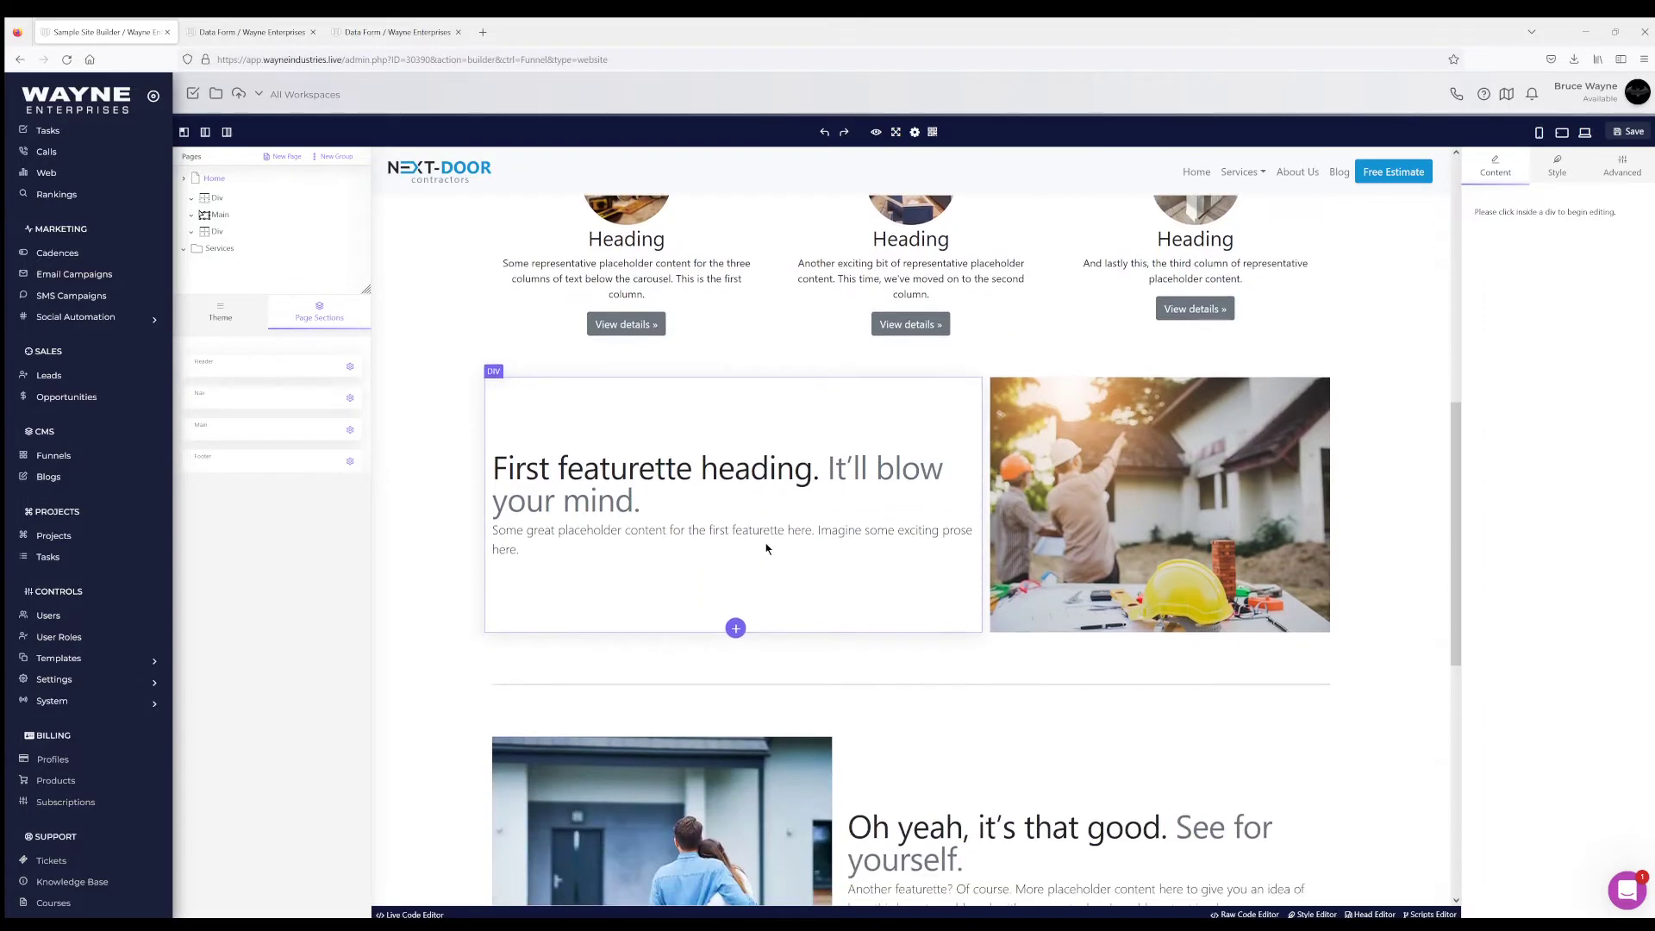
pyautogui.click(715, 431)
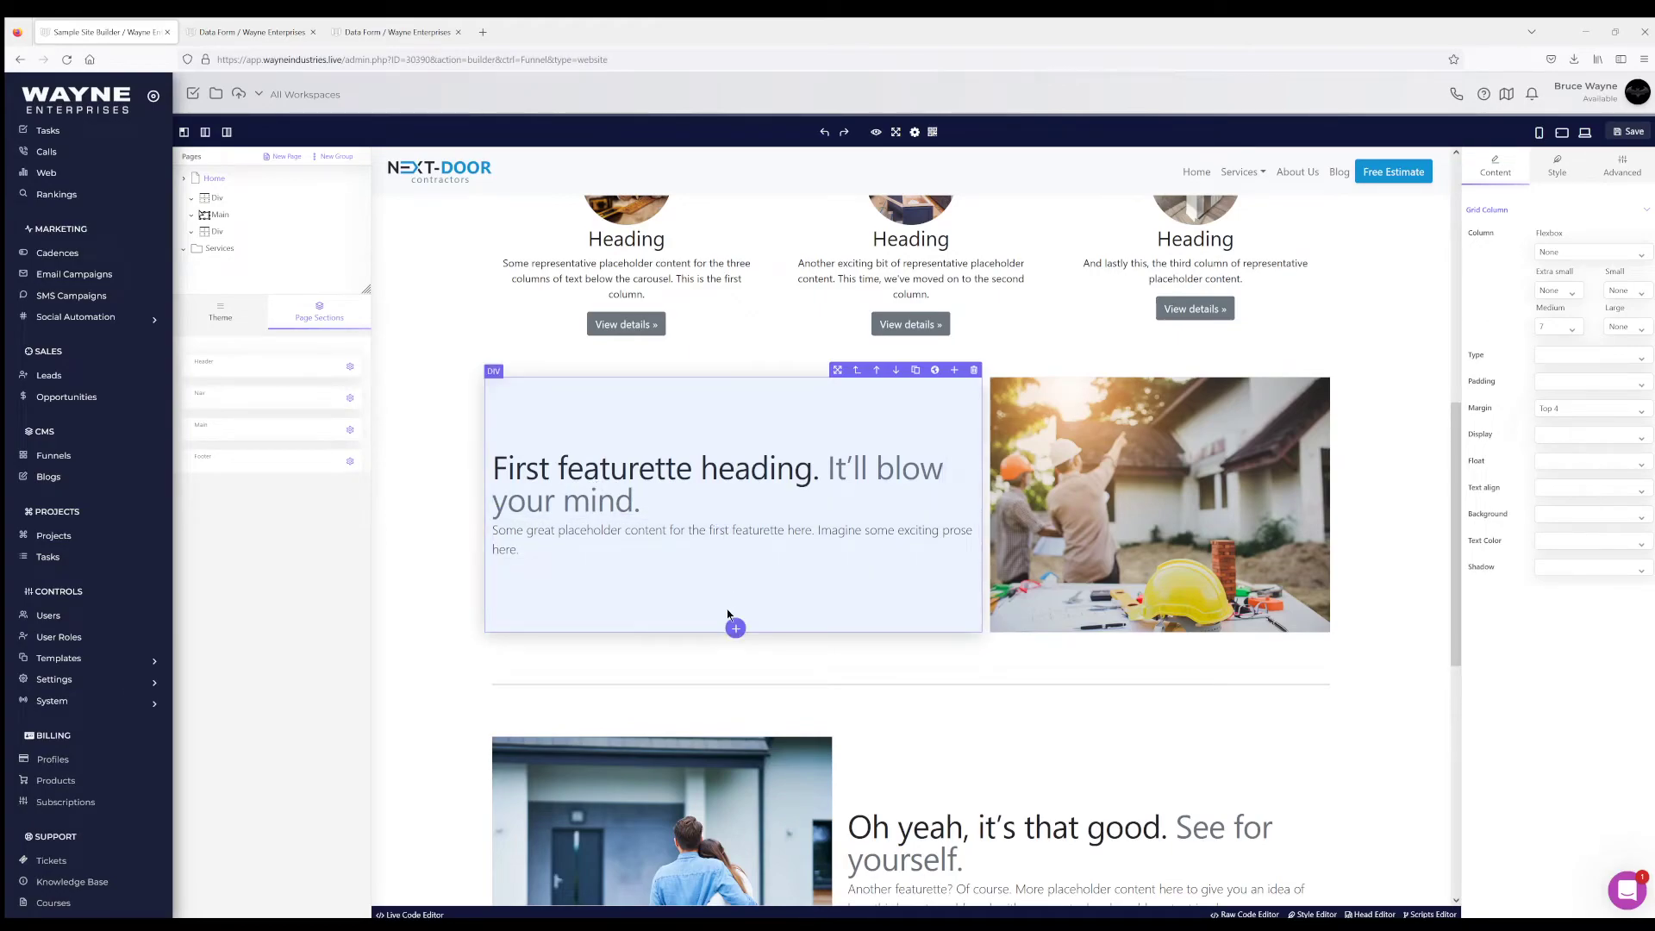
pyautogui.click(956, 371)
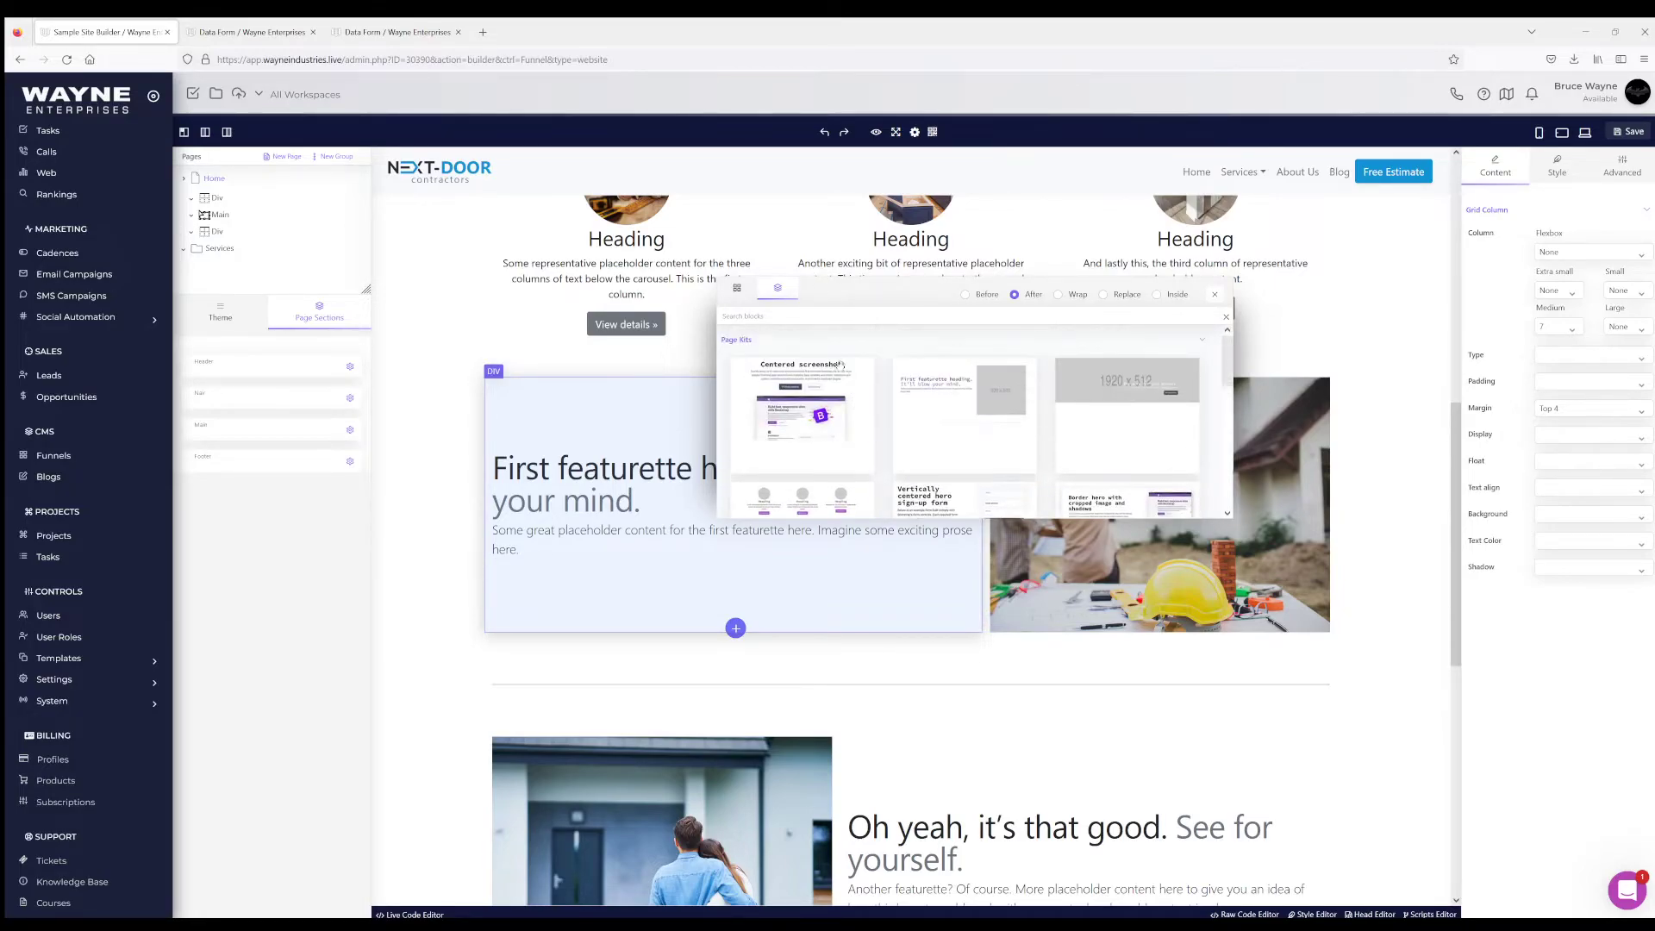
pyautogui.click(737, 290)
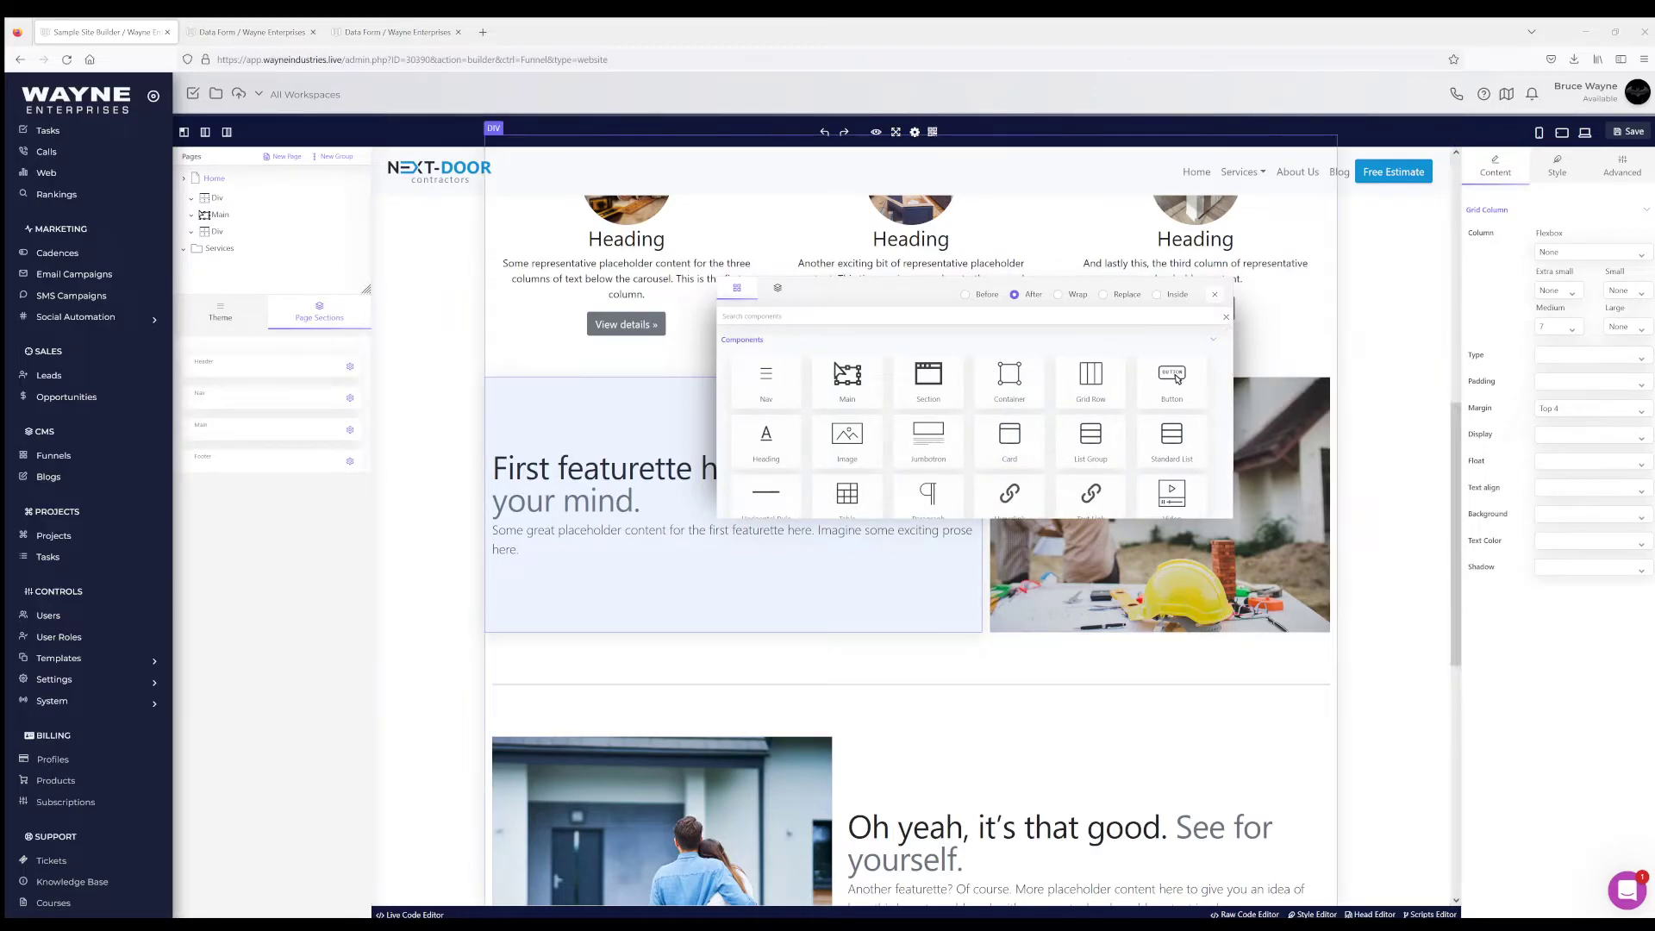
pyautogui.scroll(-2, 1006, 471)
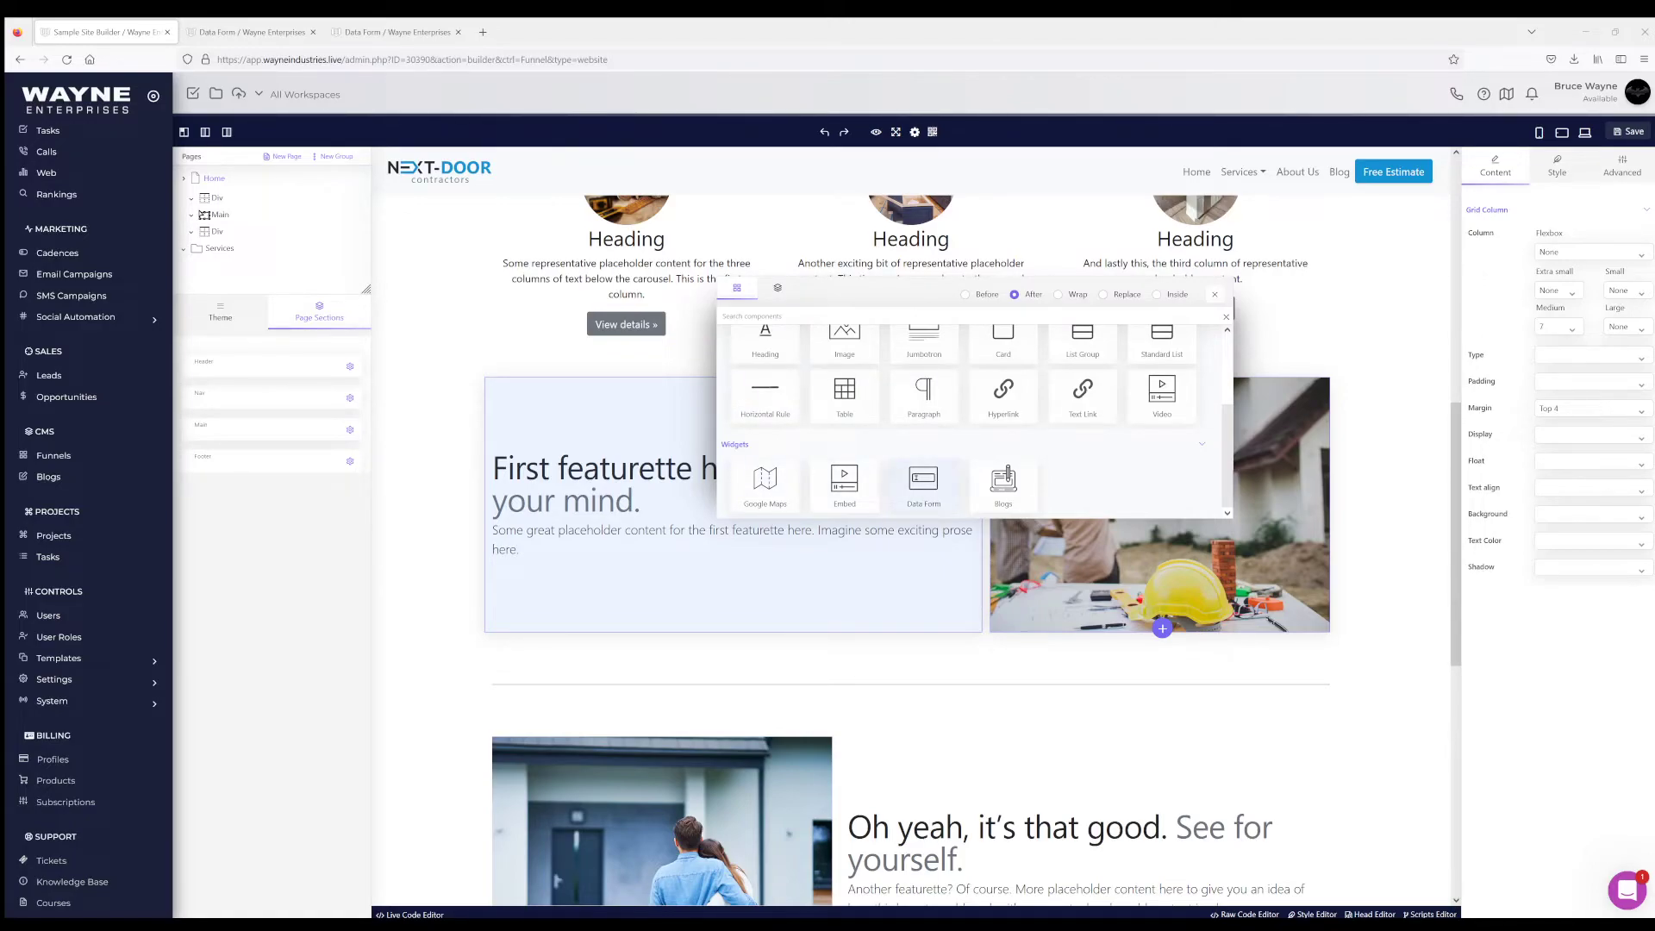
pyautogui.click(923, 479)
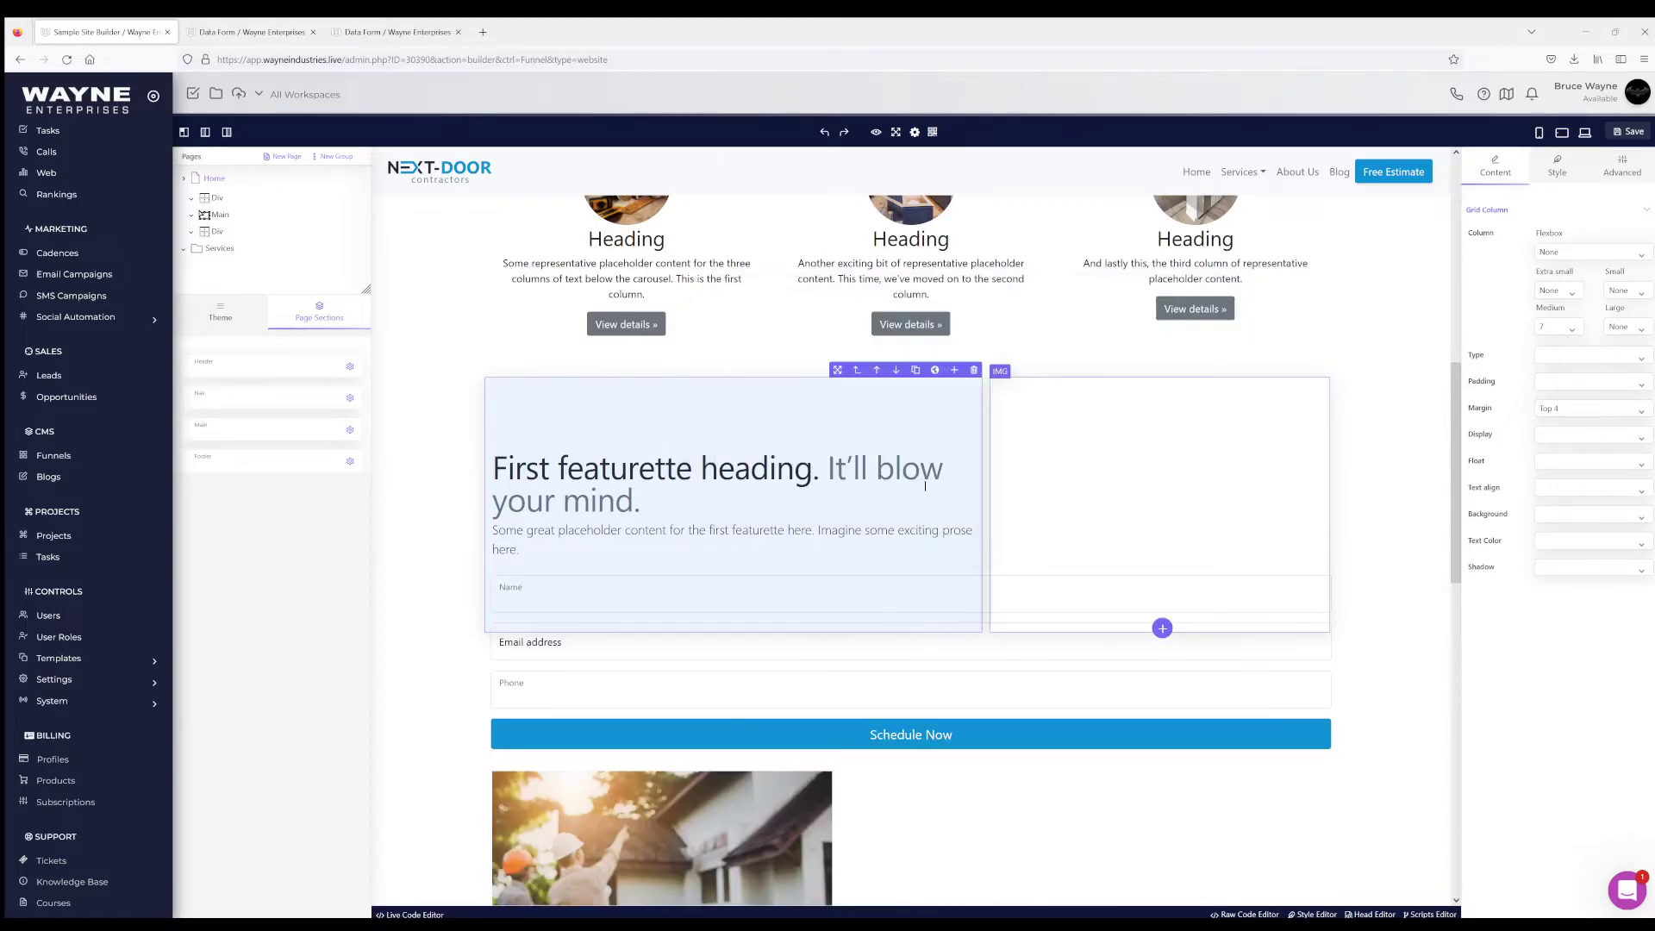
pyautogui.scroll(-2, 890, 462)
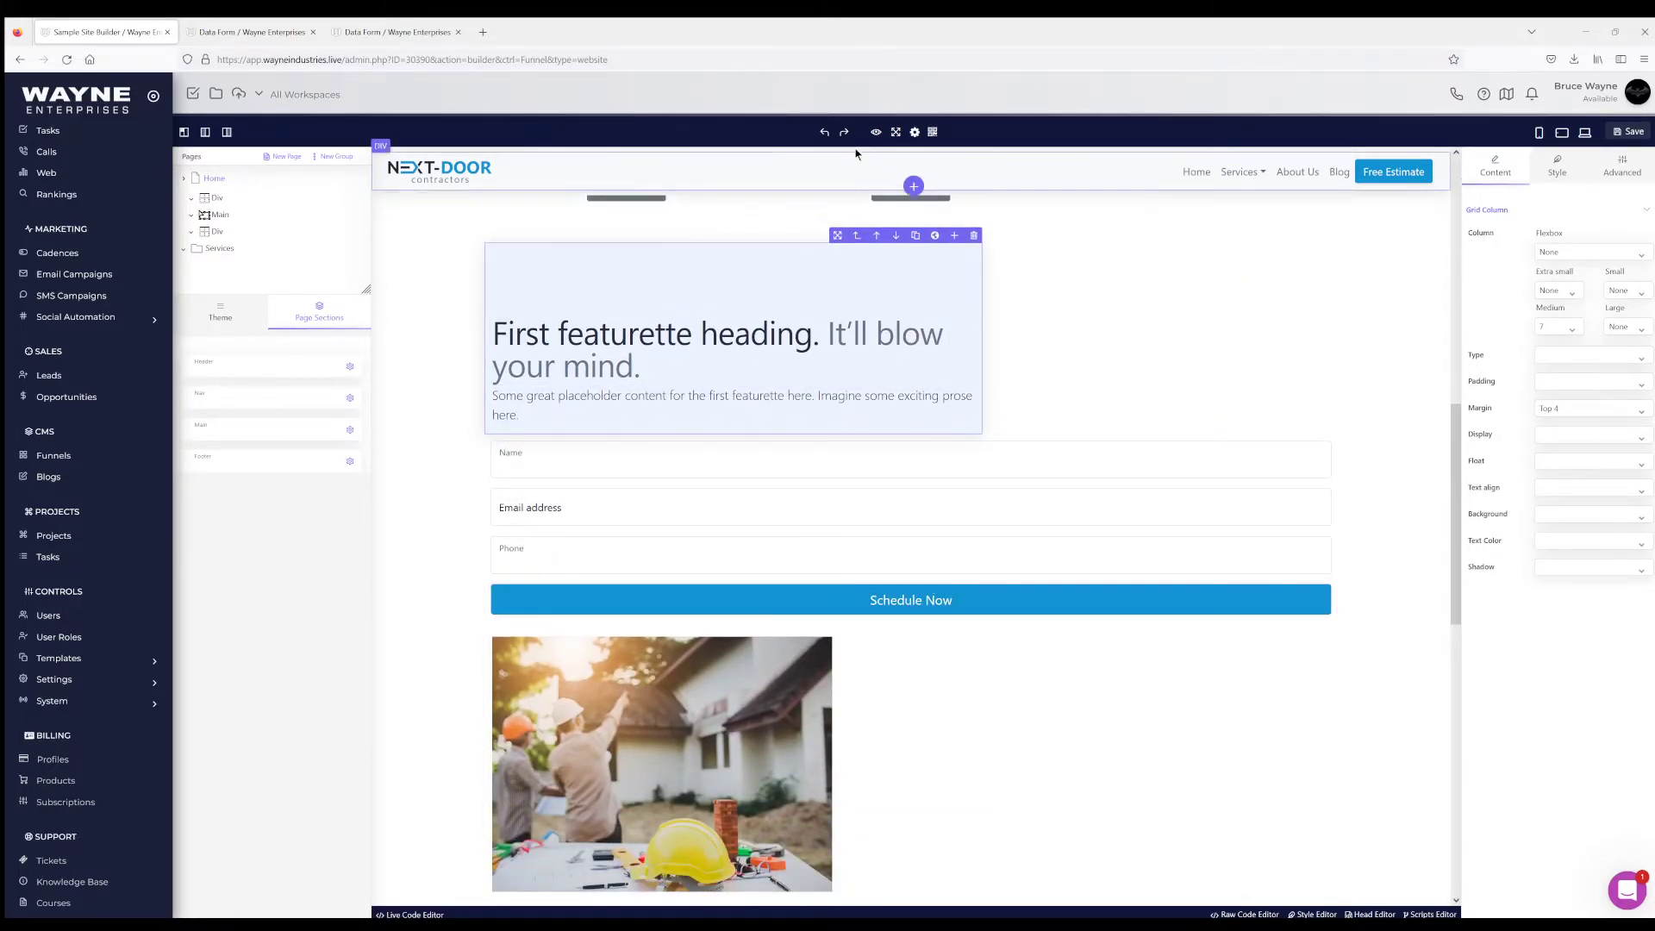
pyautogui.click(825, 133)
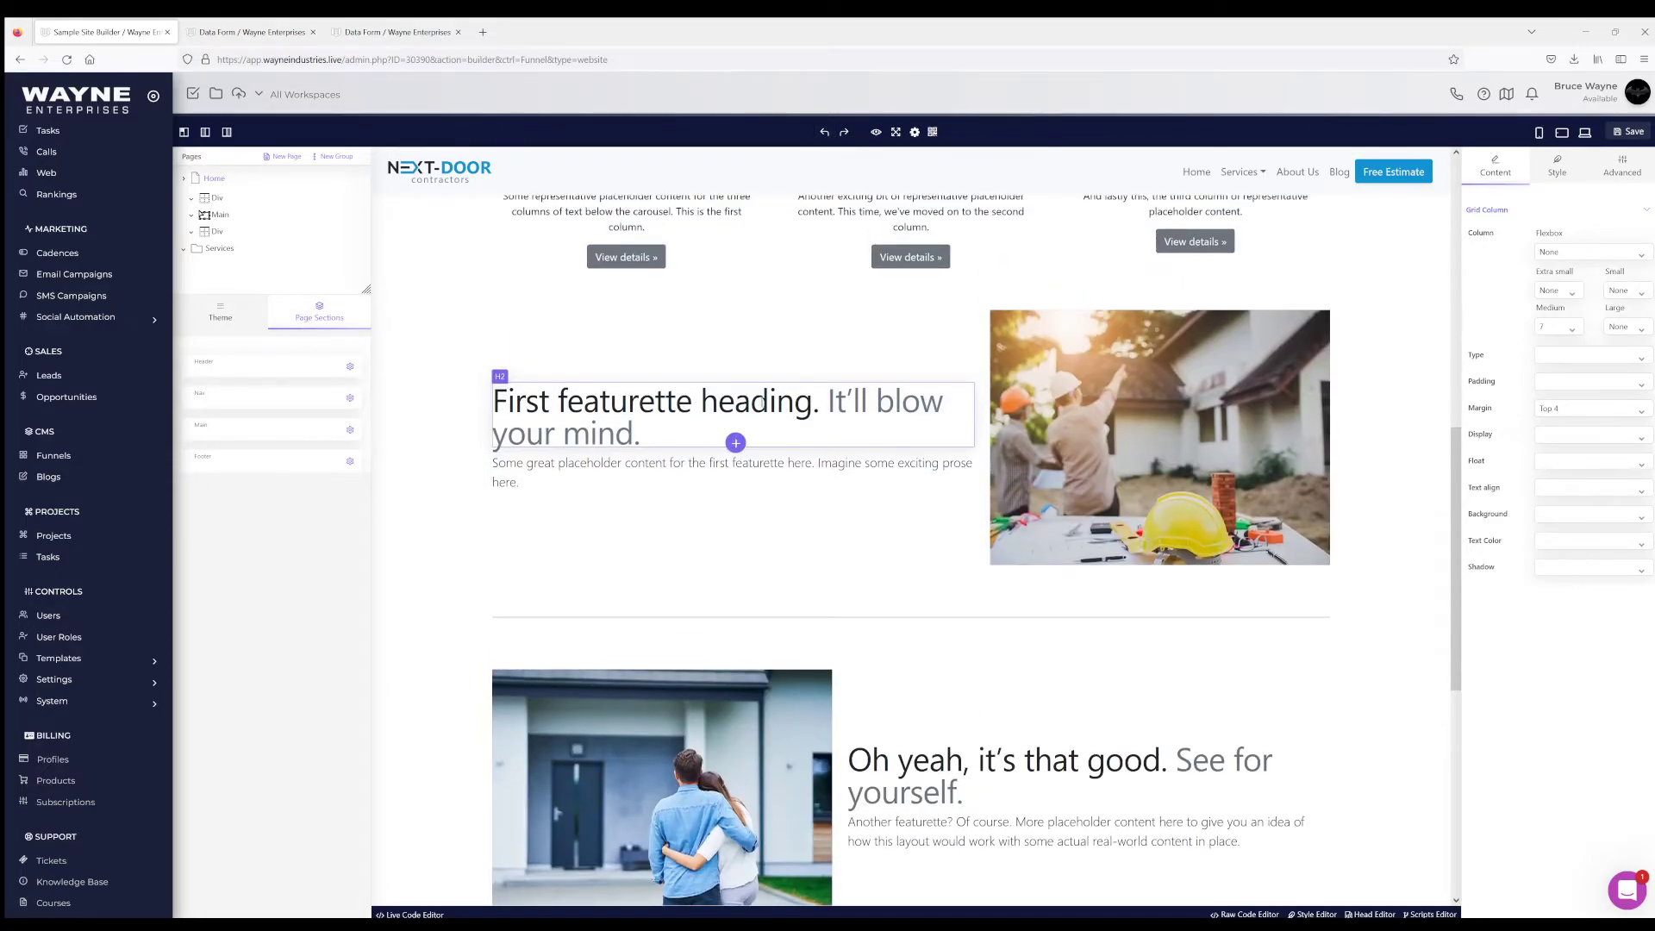
# Insert a Data Form widget inside the first featurette's text column, below its paragraph
pyautogui.scroll(1, 716, 517)
pyautogui.click(711, 520)
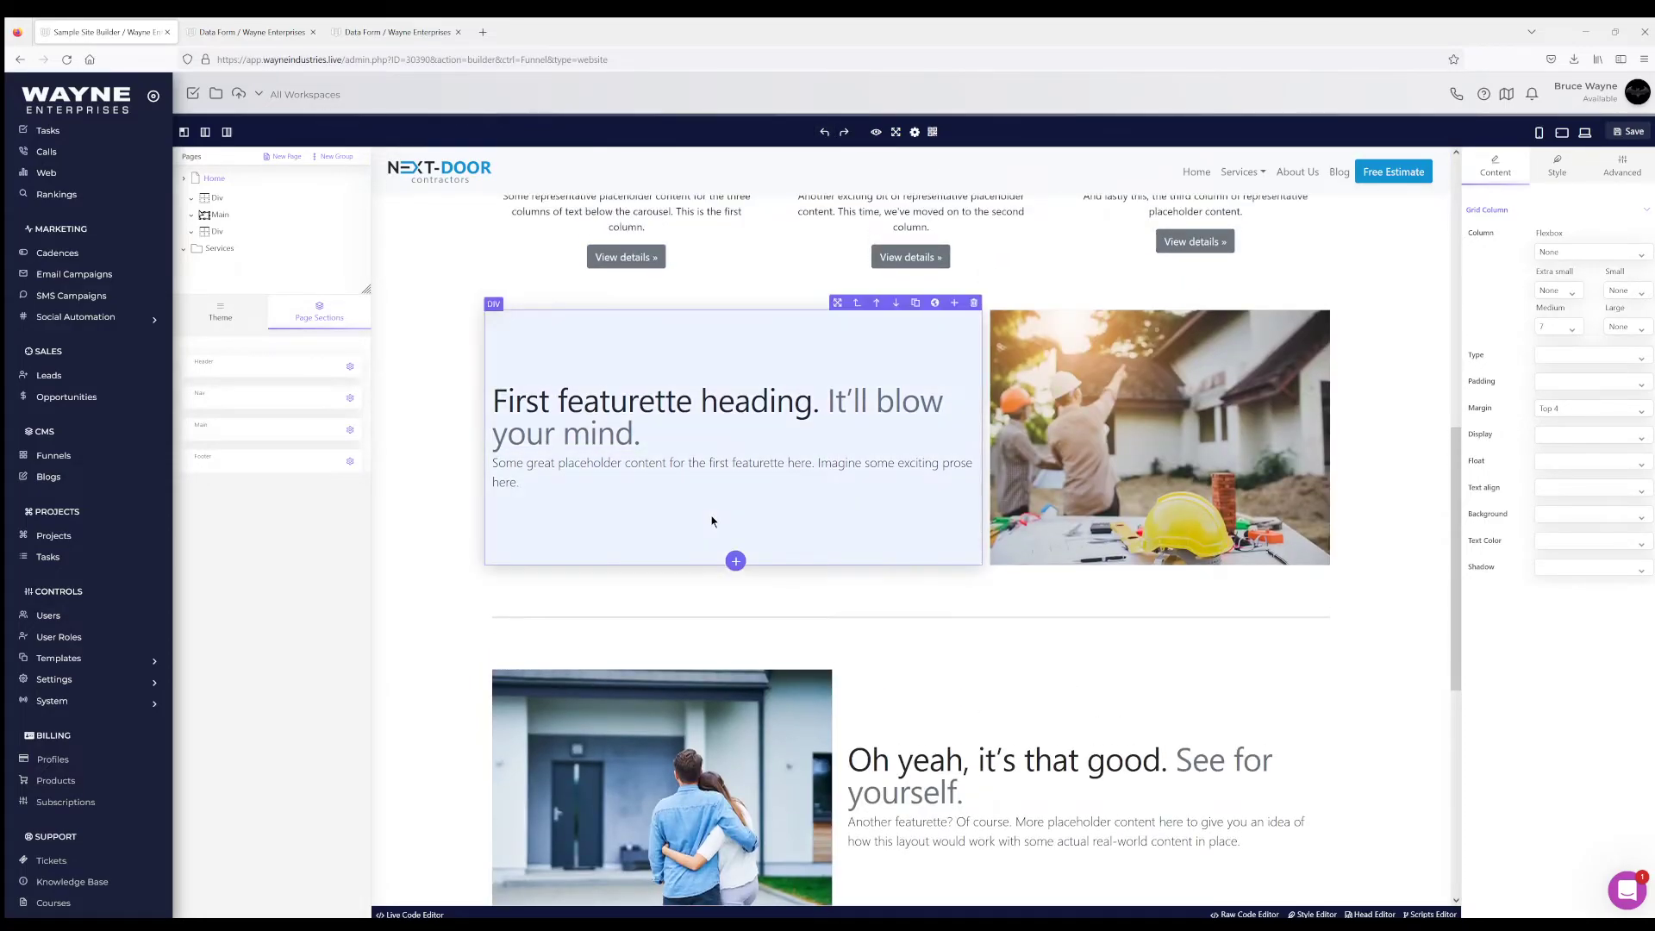
pyautogui.click(735, 561)
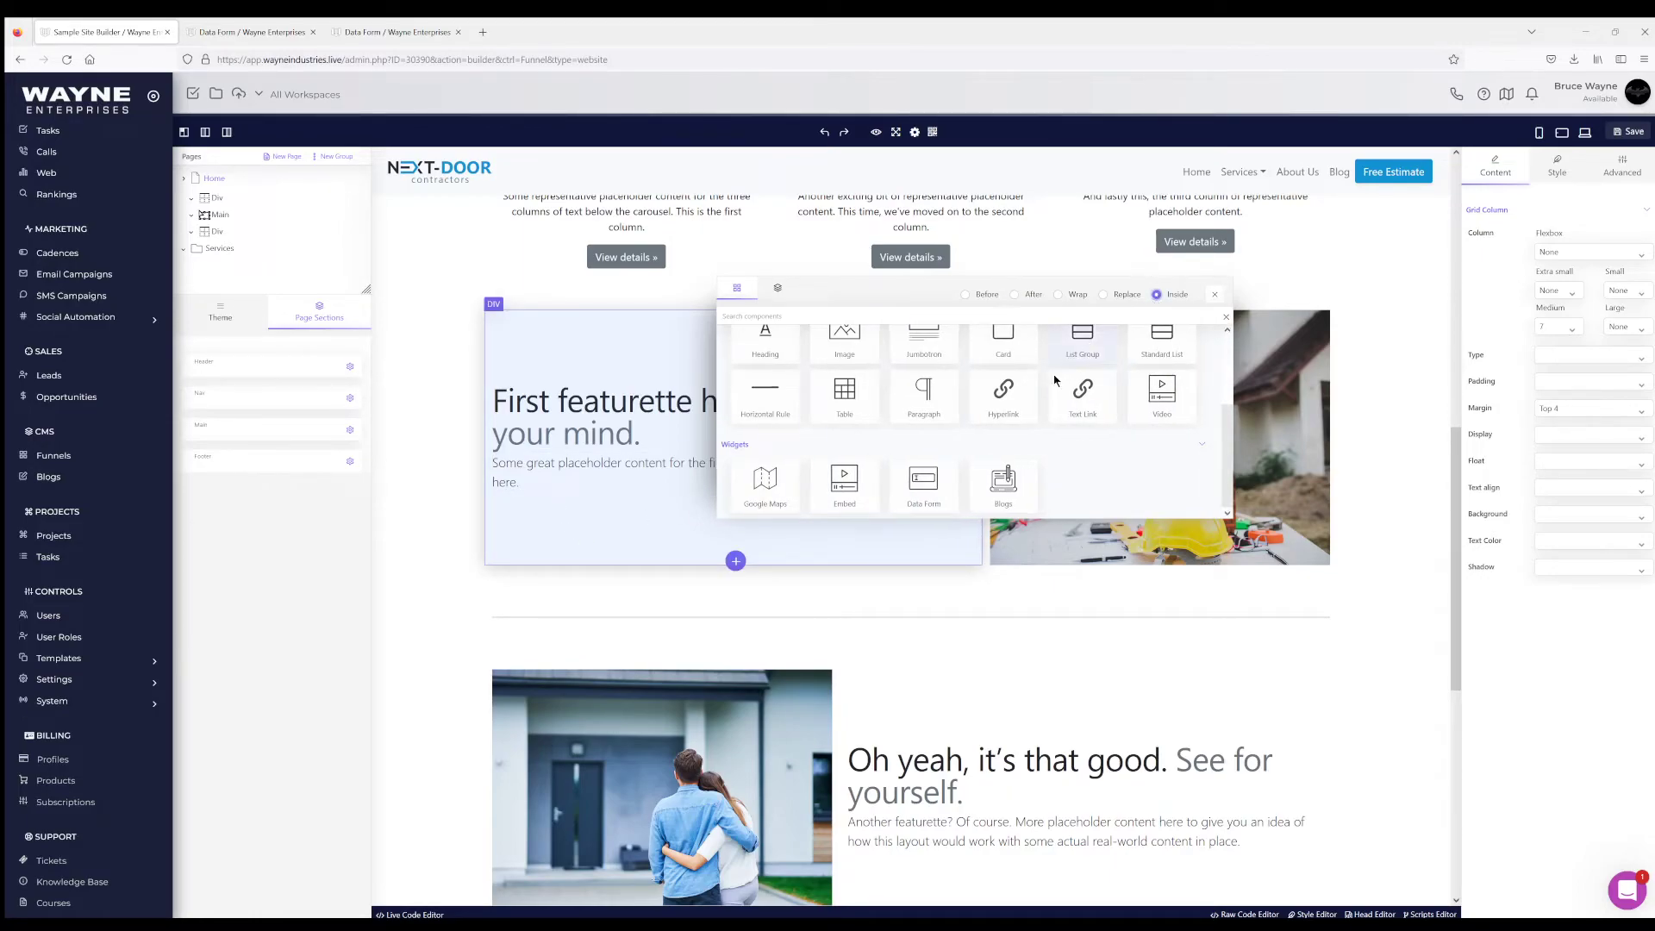
pyautogui.click(927, 488)
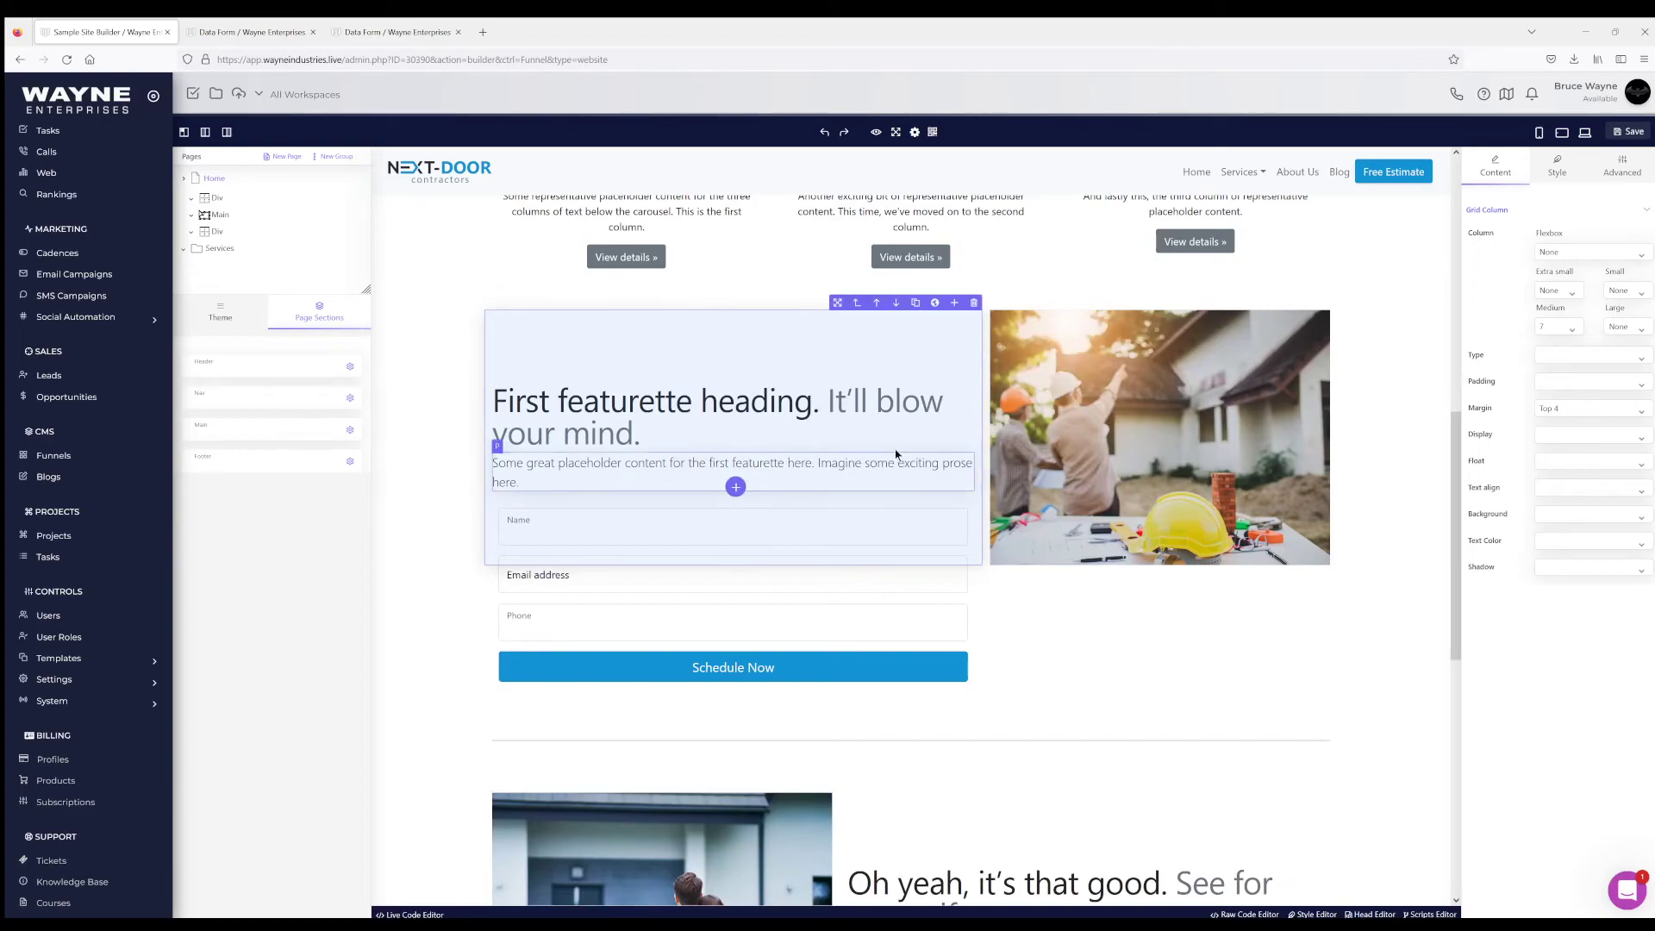
# Assign the Near Me Quote Demo data form to the form widget in the first featurette
pyautogui.click(973, 516)
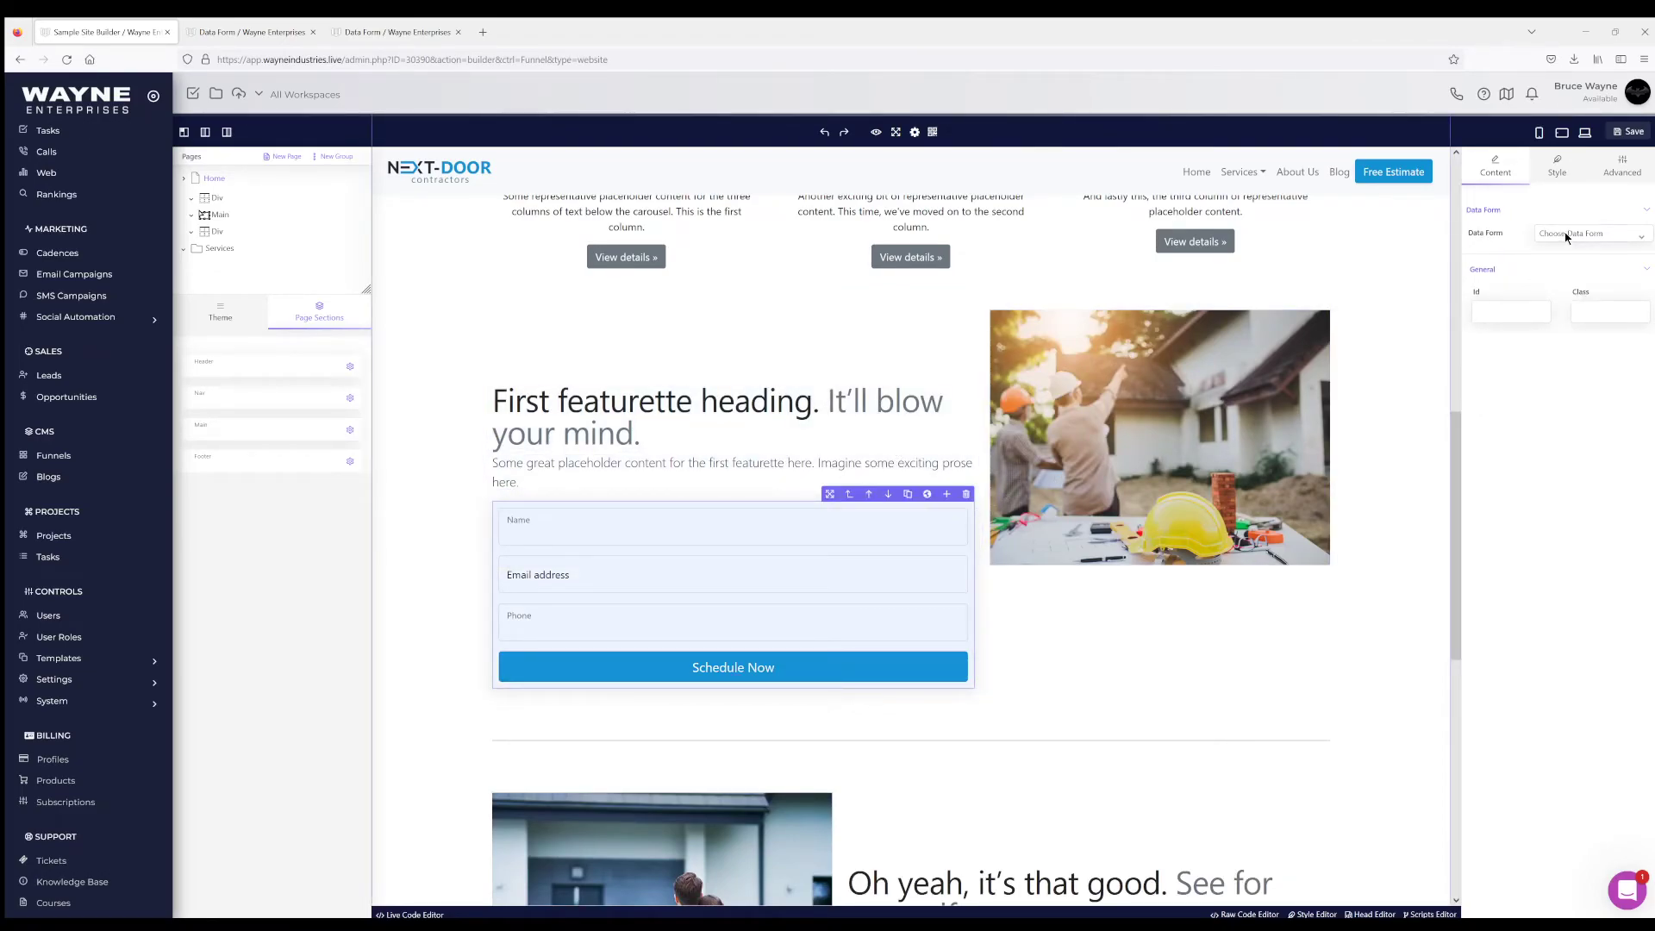
pyautogui.click(1568, 264)
pyautogui.scroll(-3, 1032, 422)
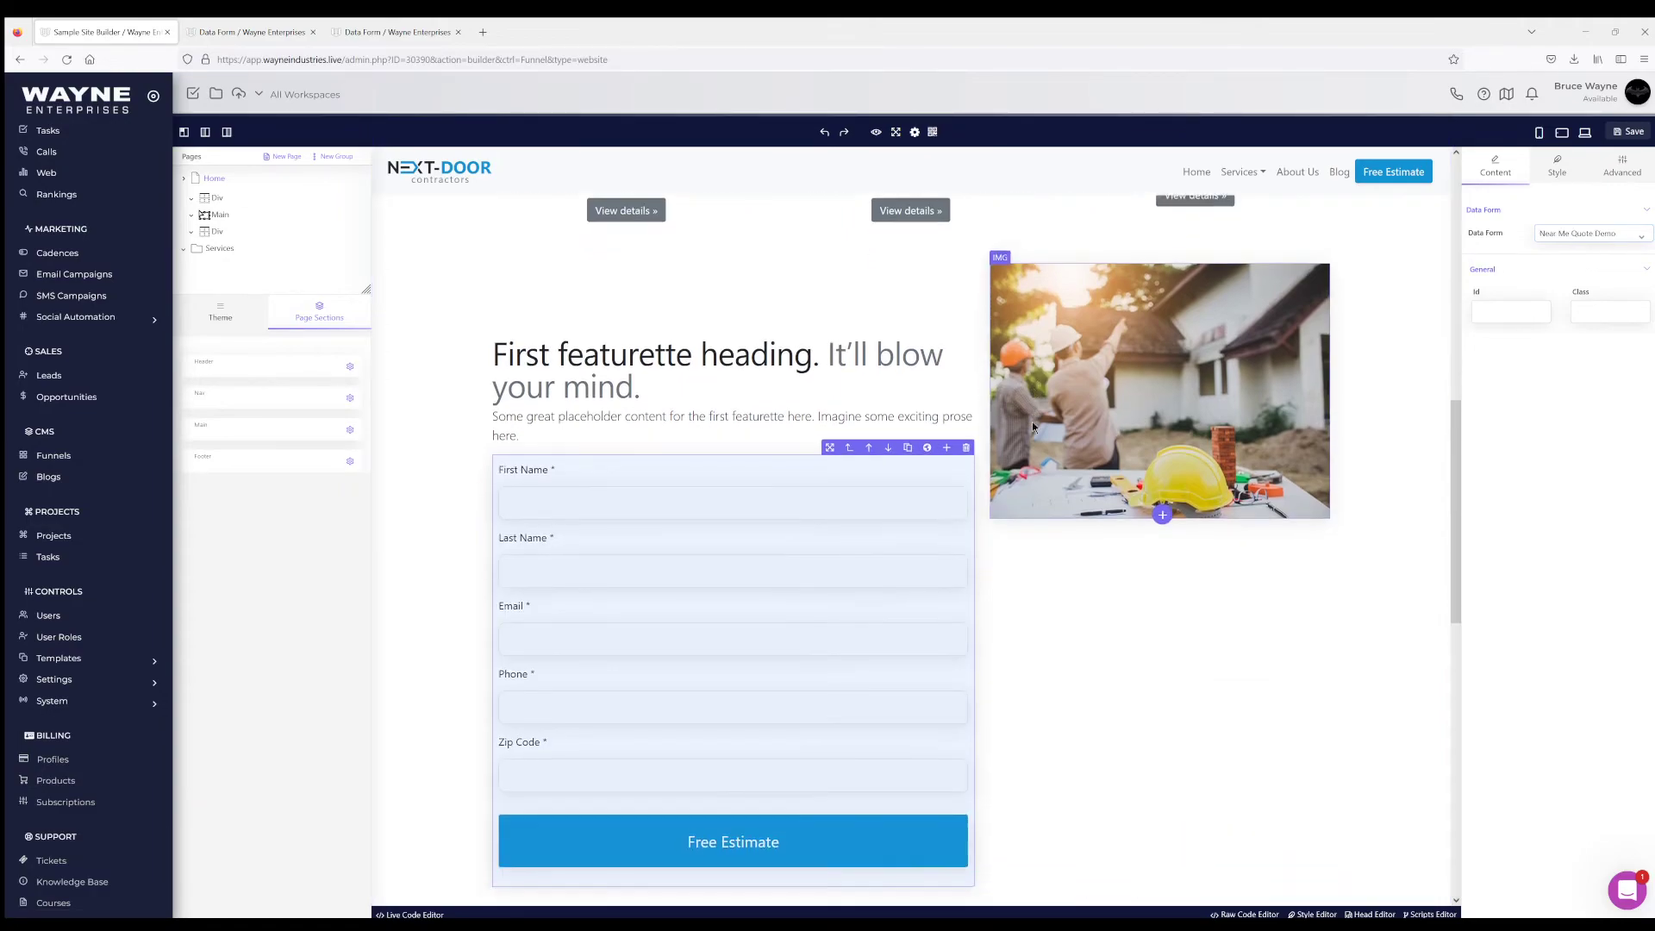
# Save and reload the page, and check the quote forms in the first featurette and the hero section
pyautogui.scroll(10, 996, 624)
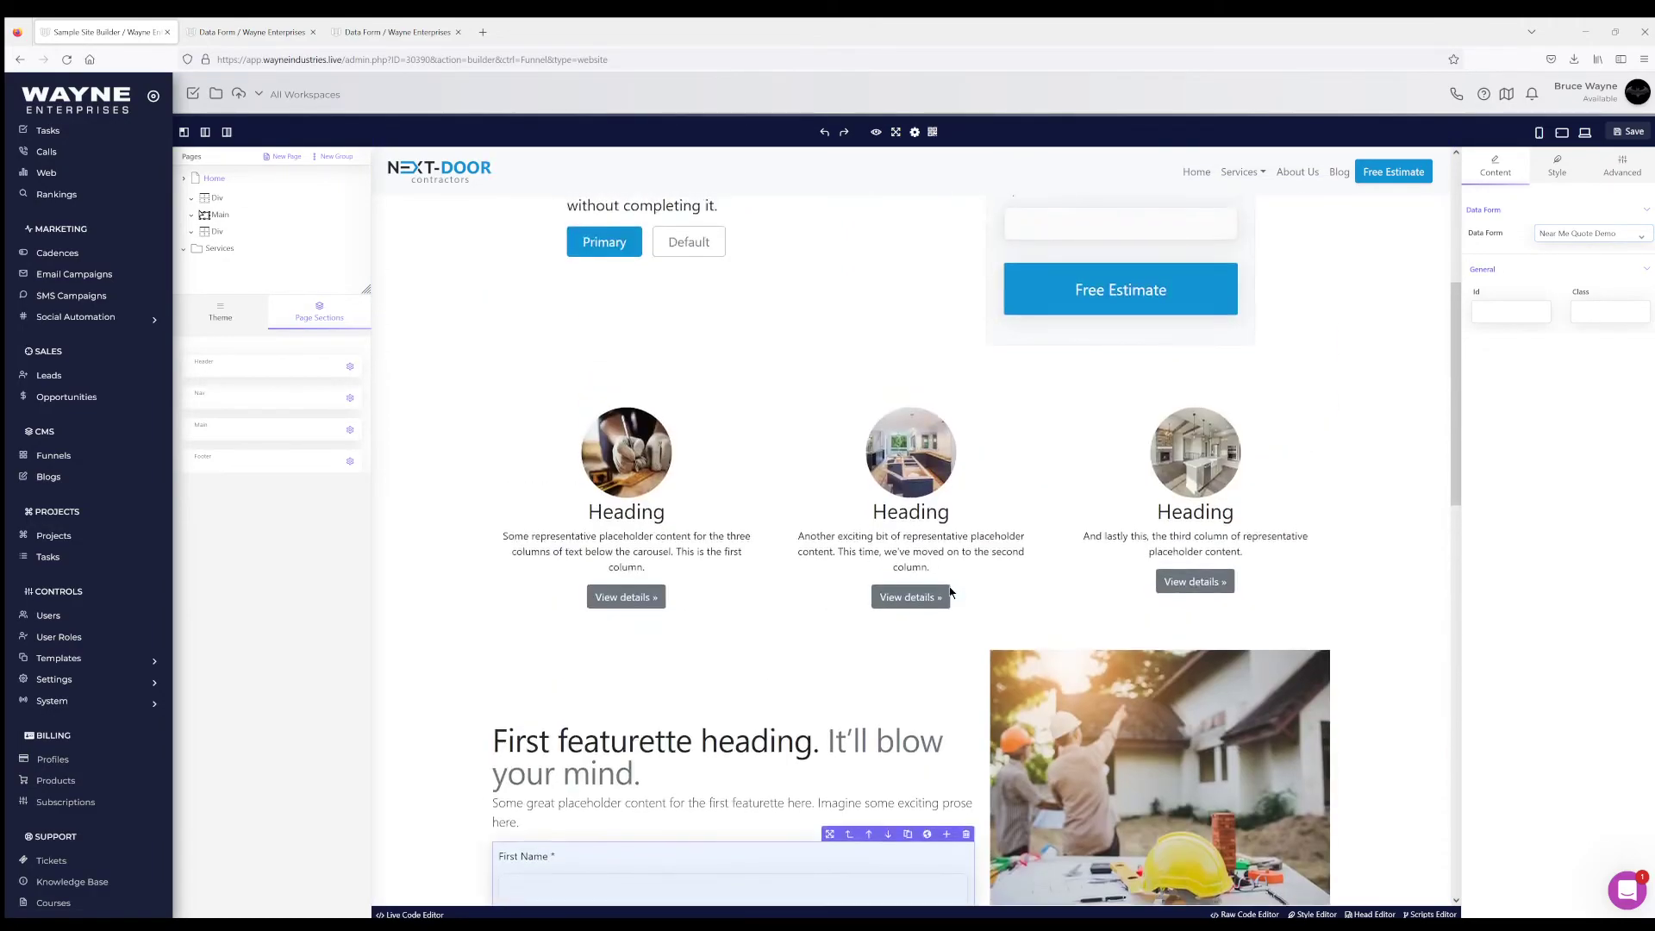
pyautogui.click(1628, 132)
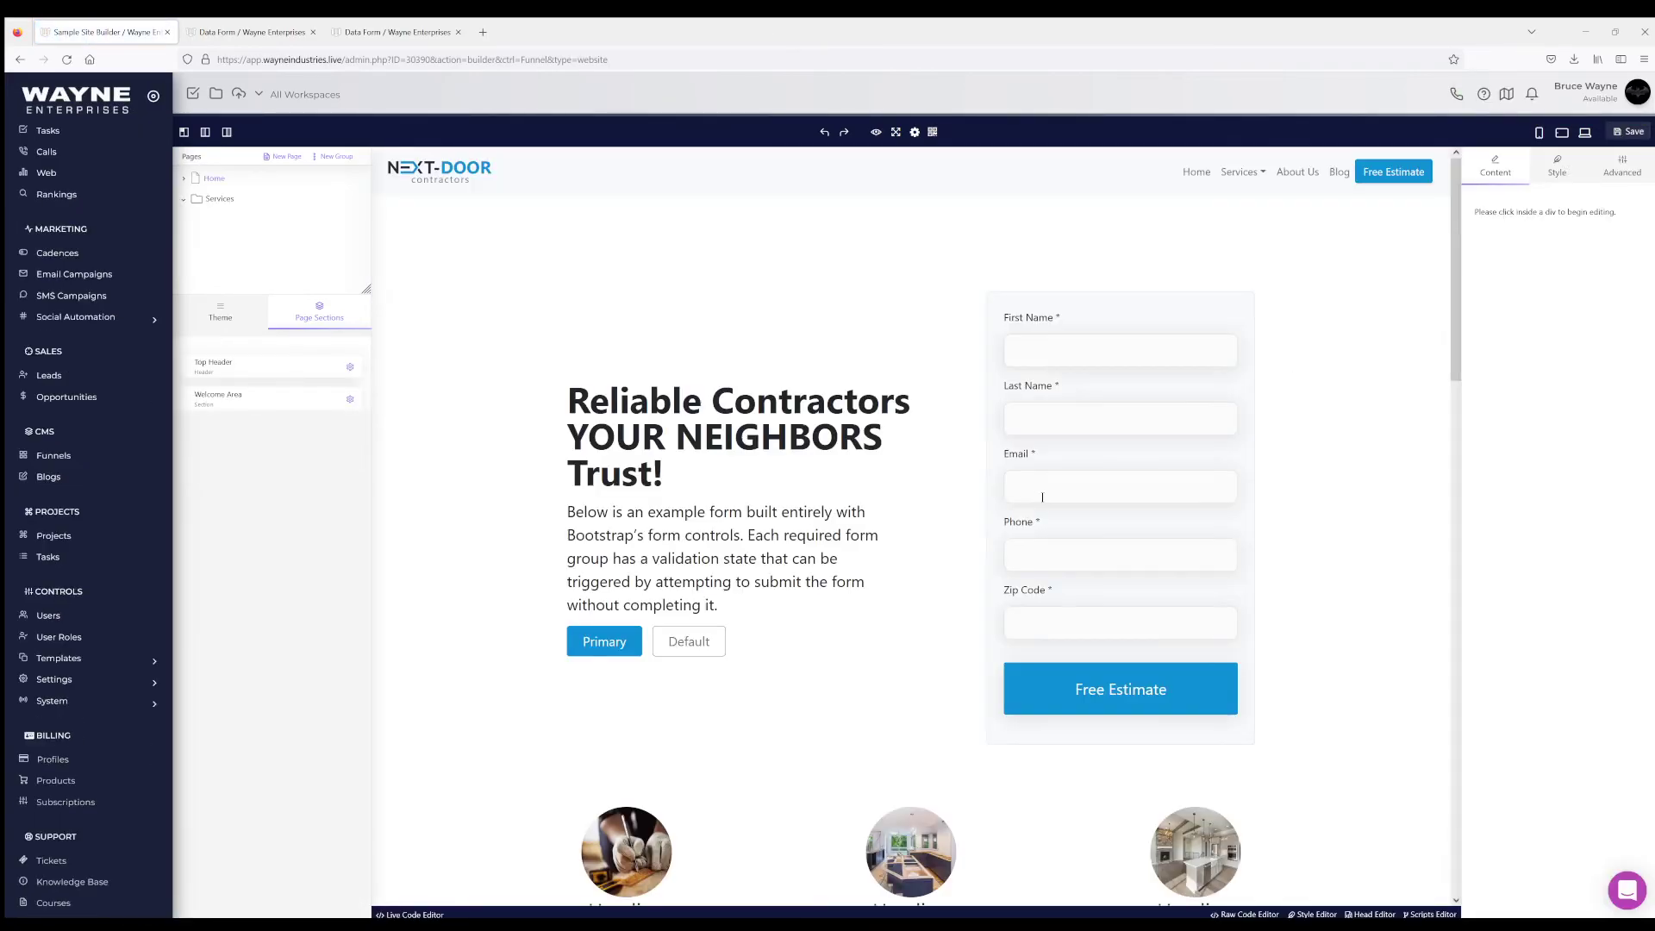
pyautogui.scroll(-10, 946, 491)
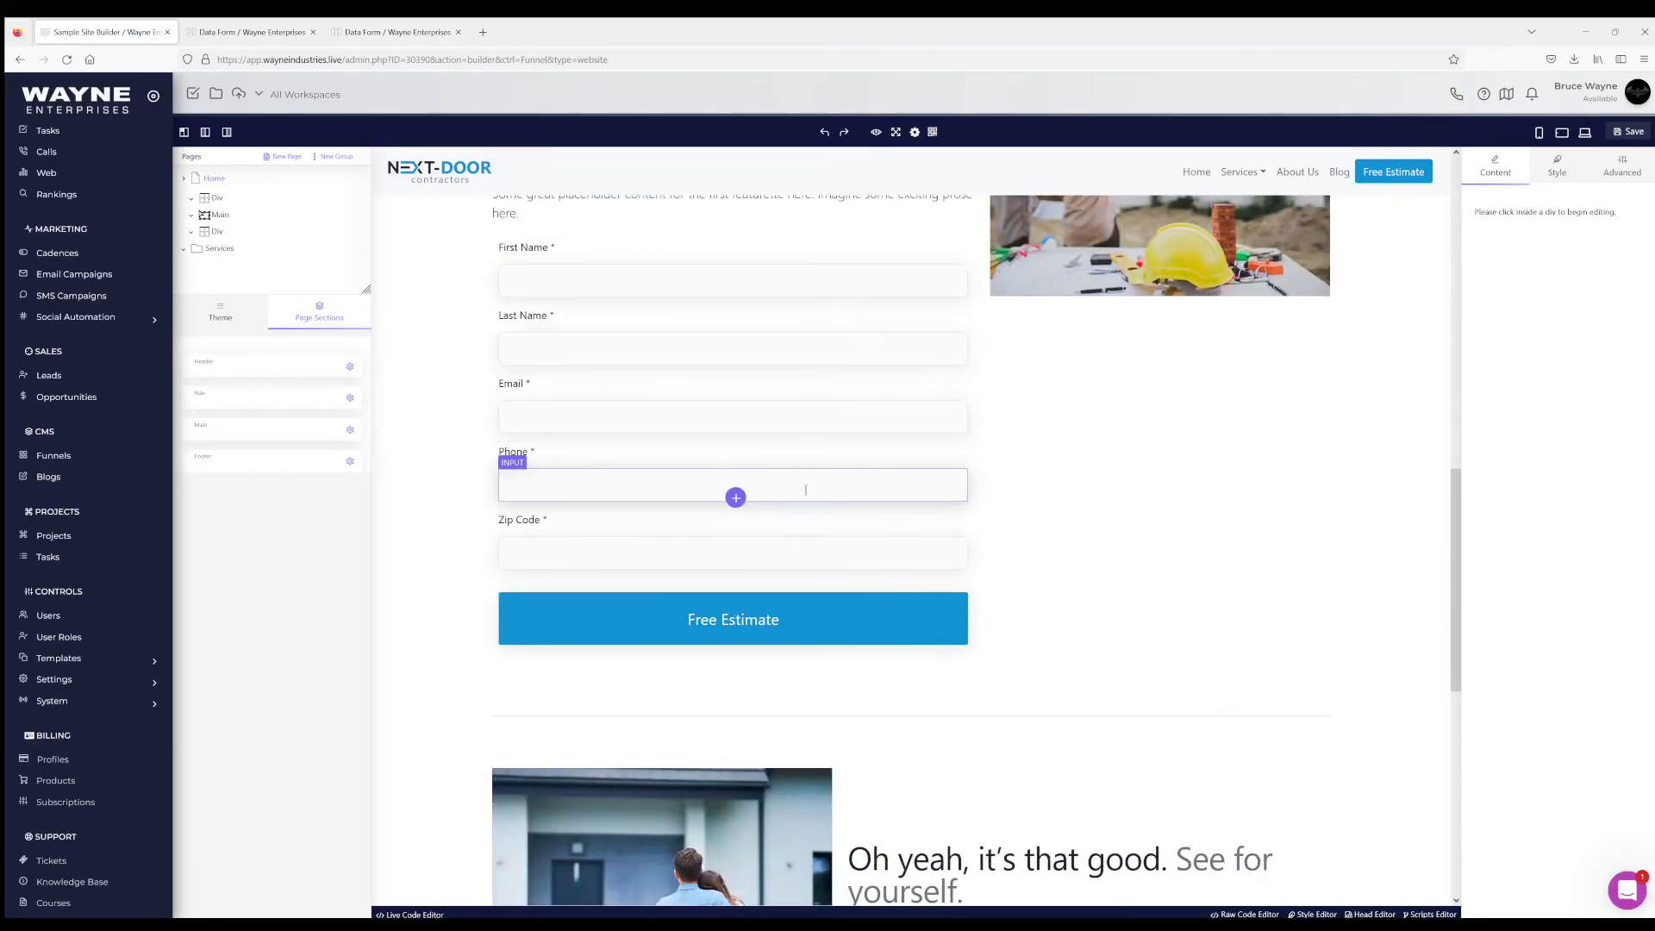
pyautogui.scroll(5, 805, 484)
pyautogui.scroll(-5, 857, 569)
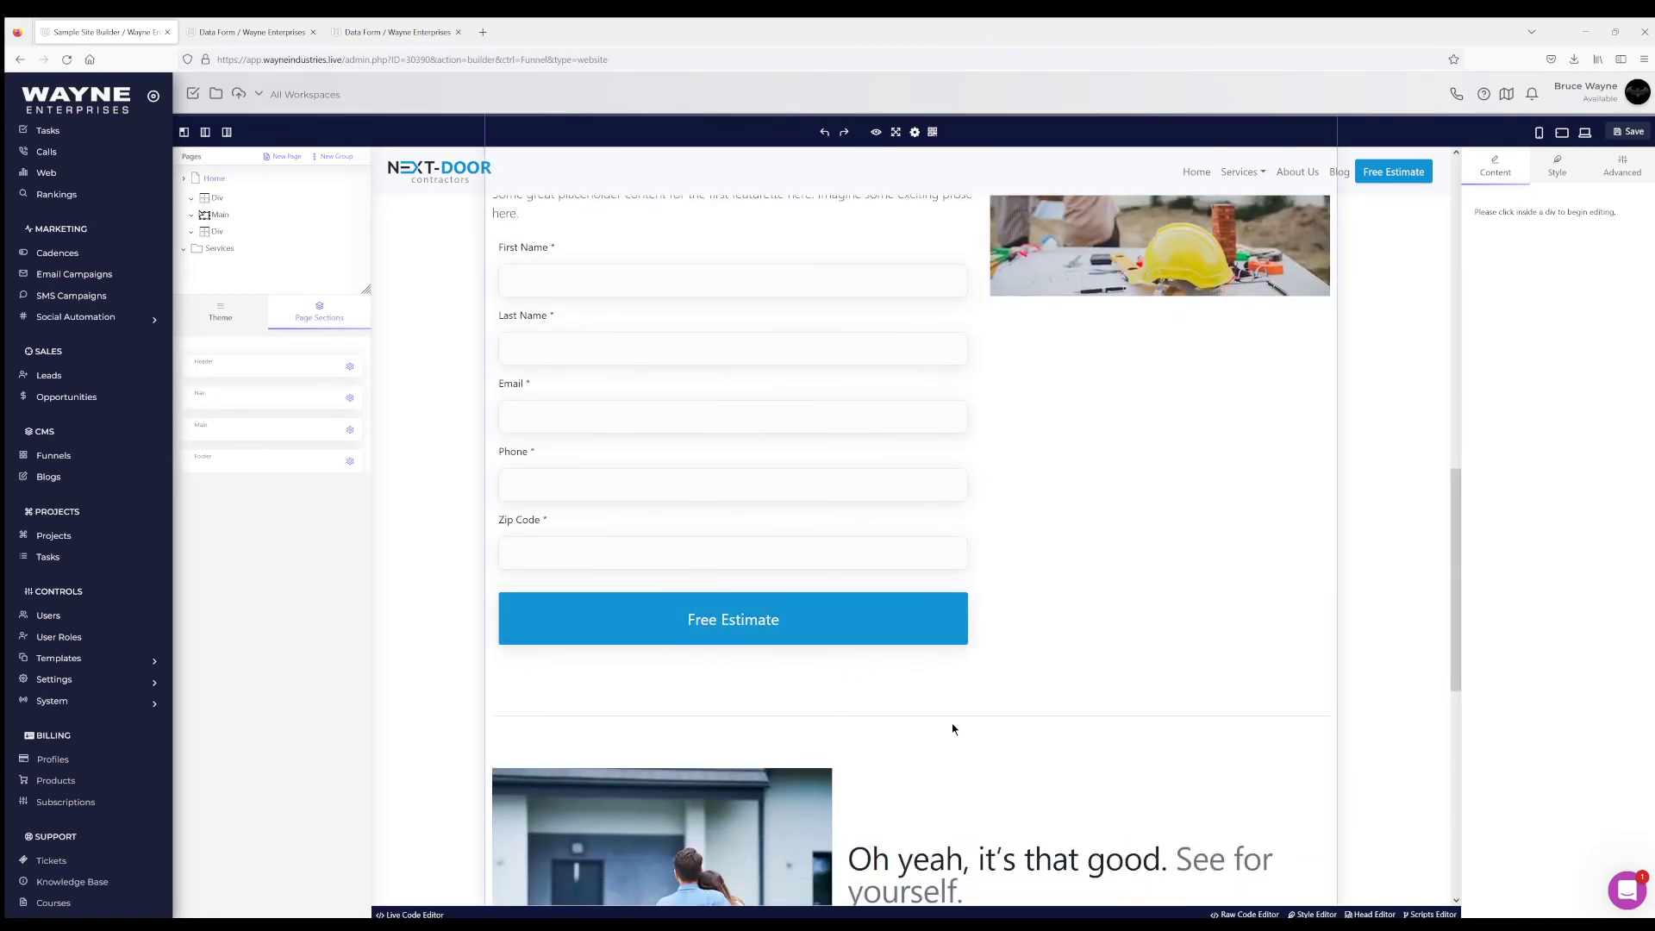
pyautogui.scroll(5, 948, 655)
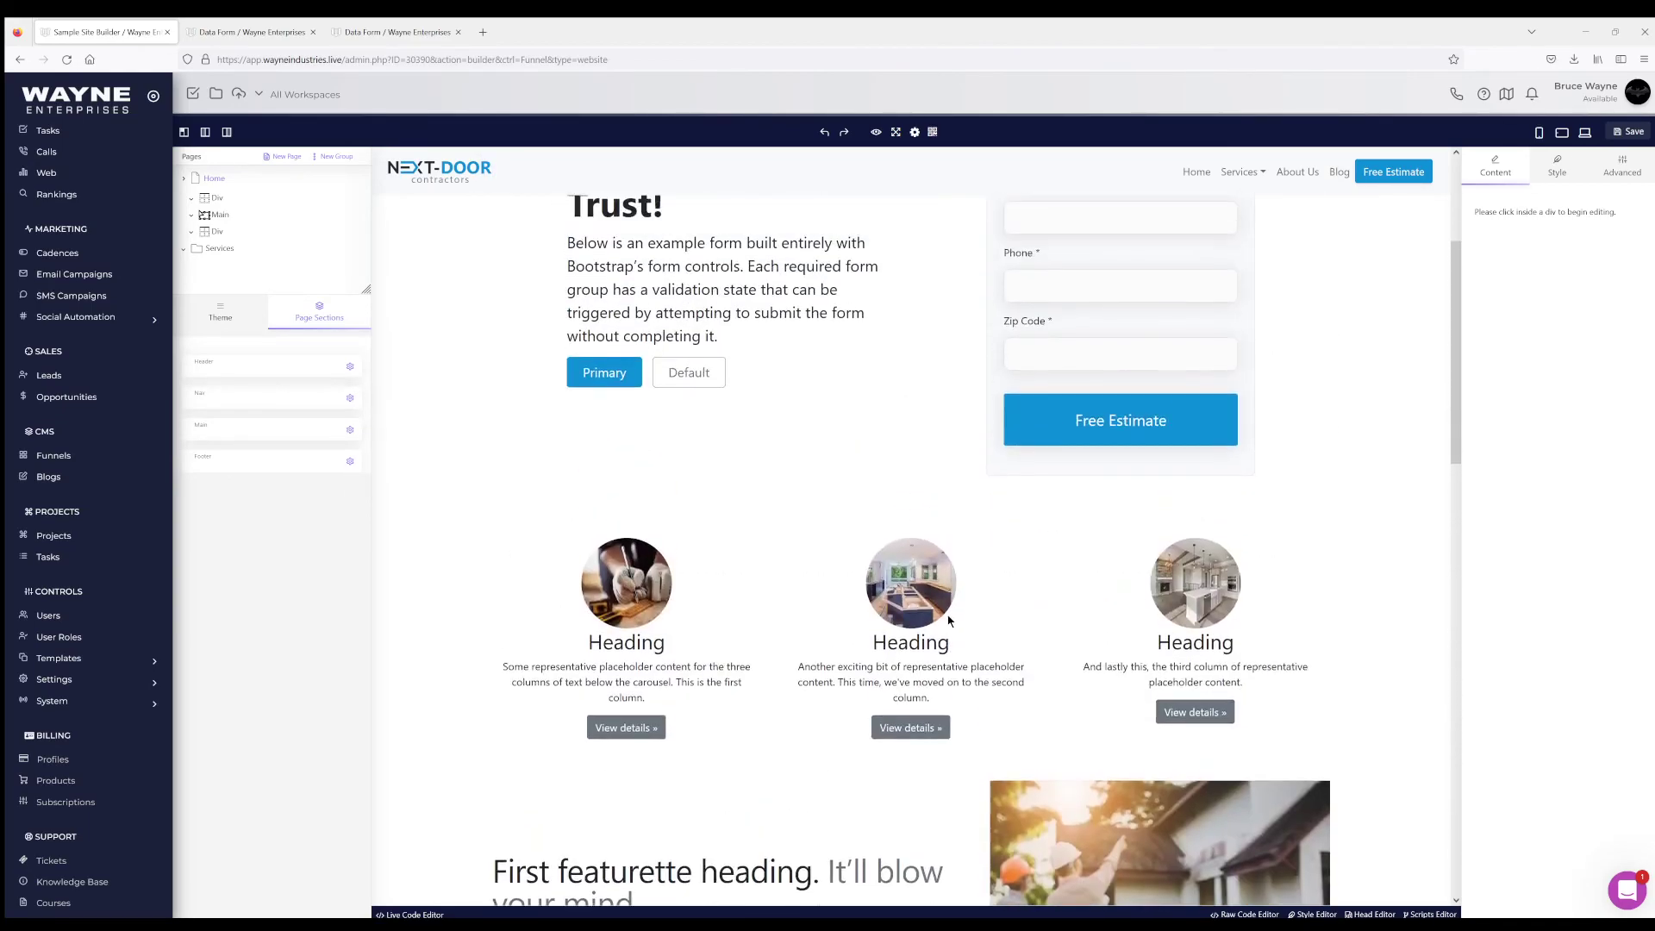
pyautogui.scroll(3, 948, 621)
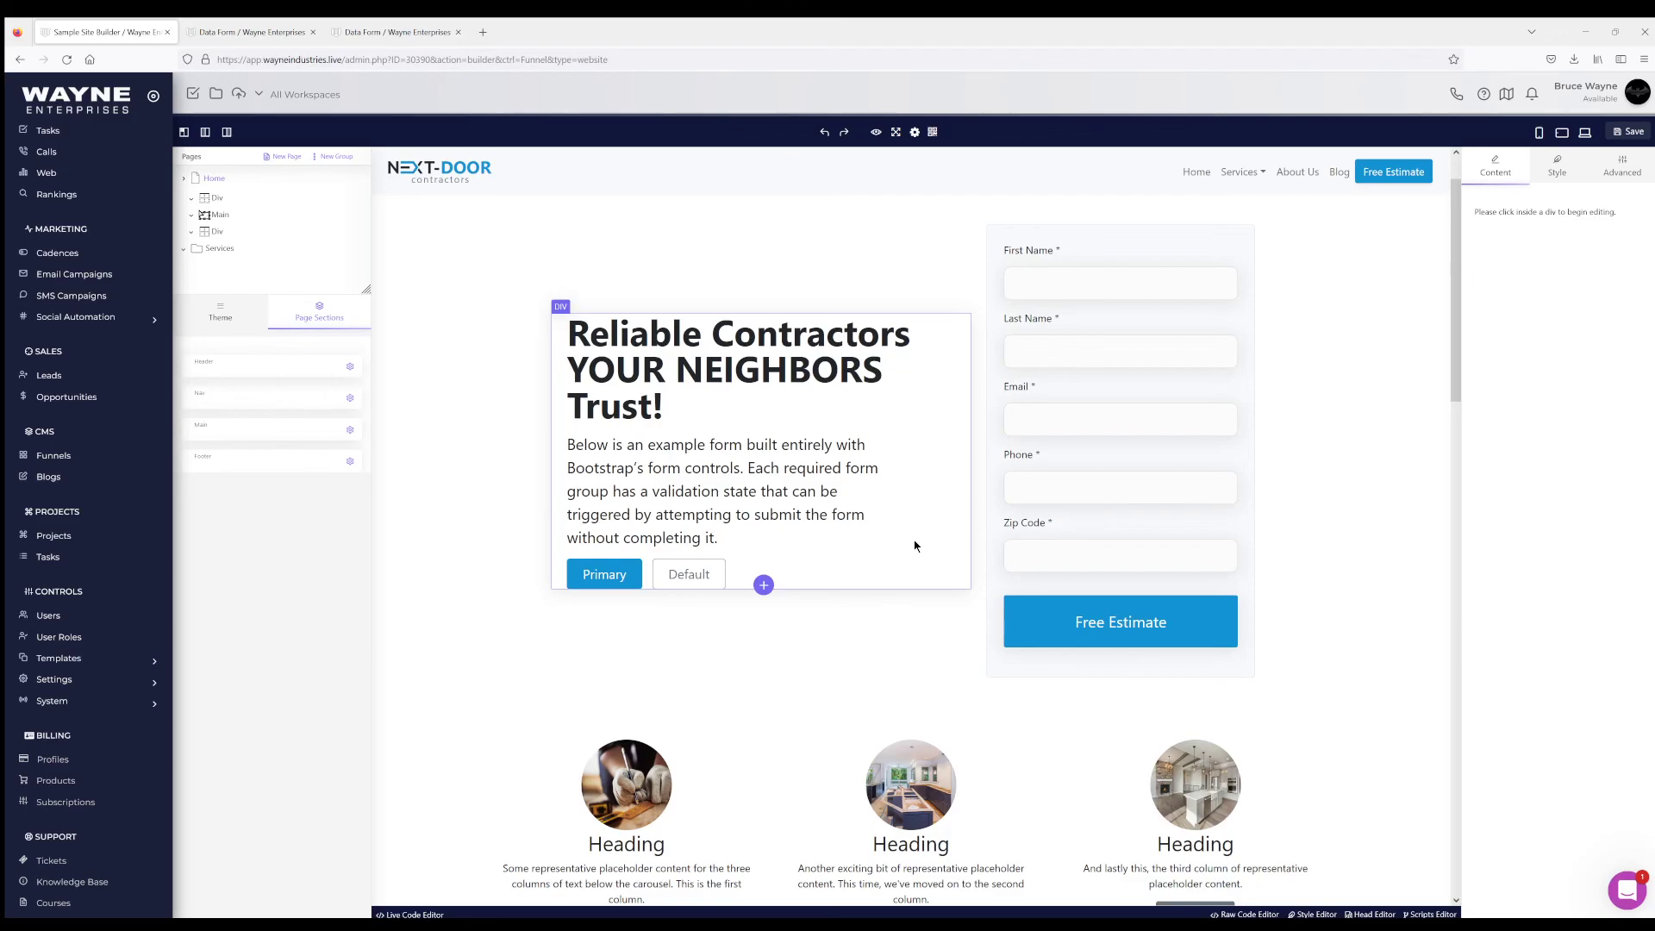
pyautogui.scroll(1, 914, 547)
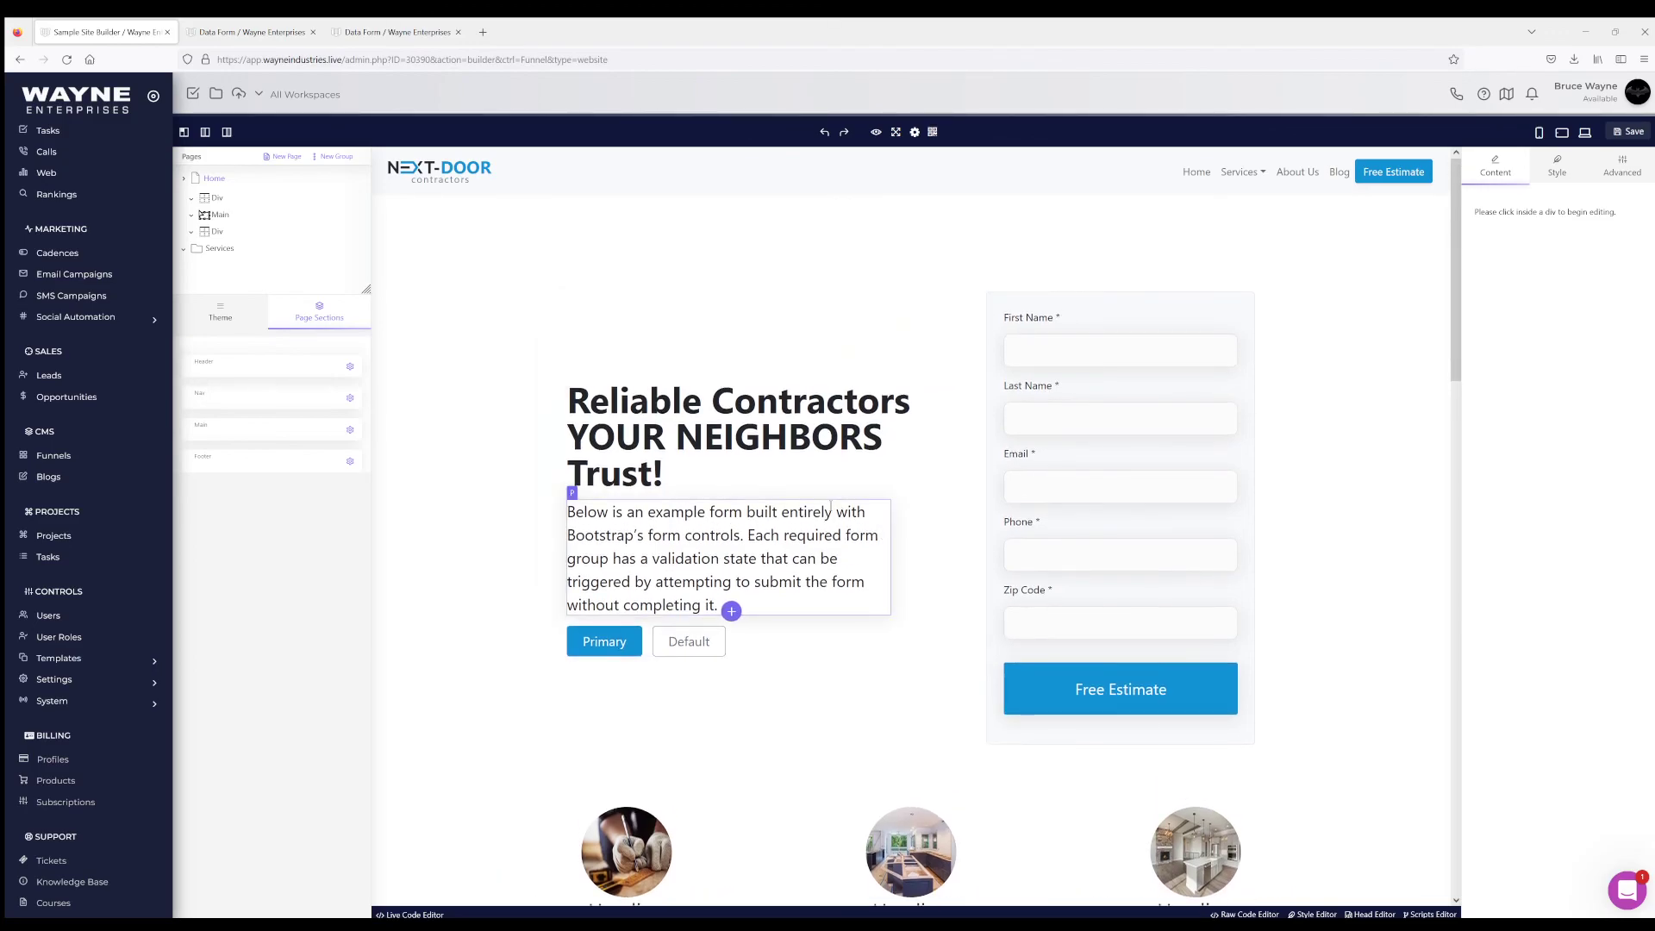